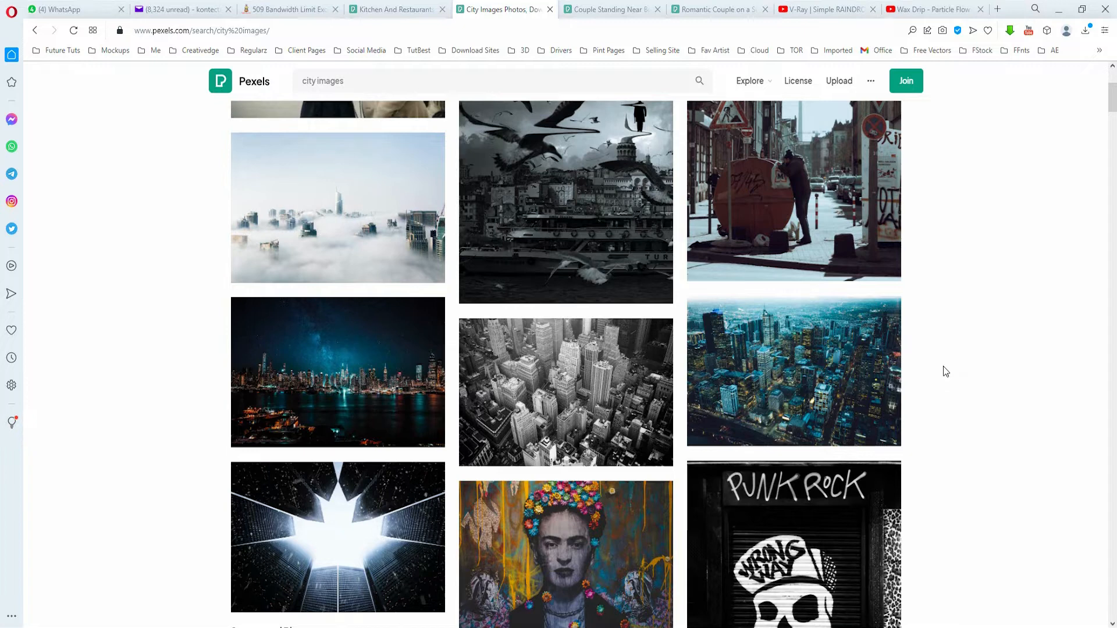
Step: Browse the Pexels results for city images to examine possible photos to edit
scroll(944, 366, down, 10)
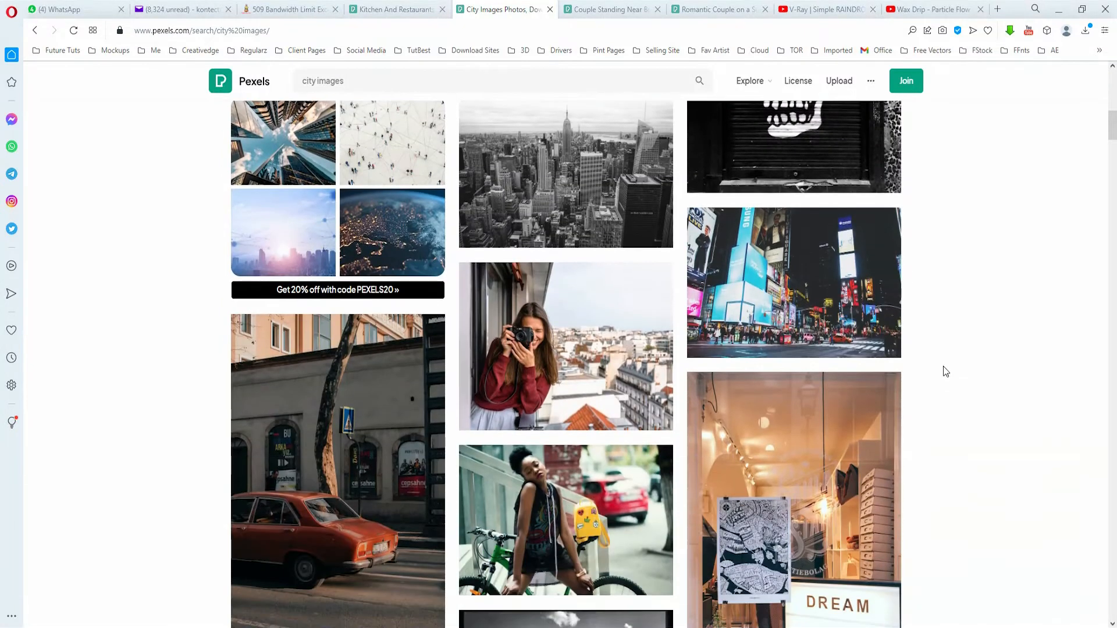
scroll(944, 371, down, 1)
scroll(943, 372, down, 1)
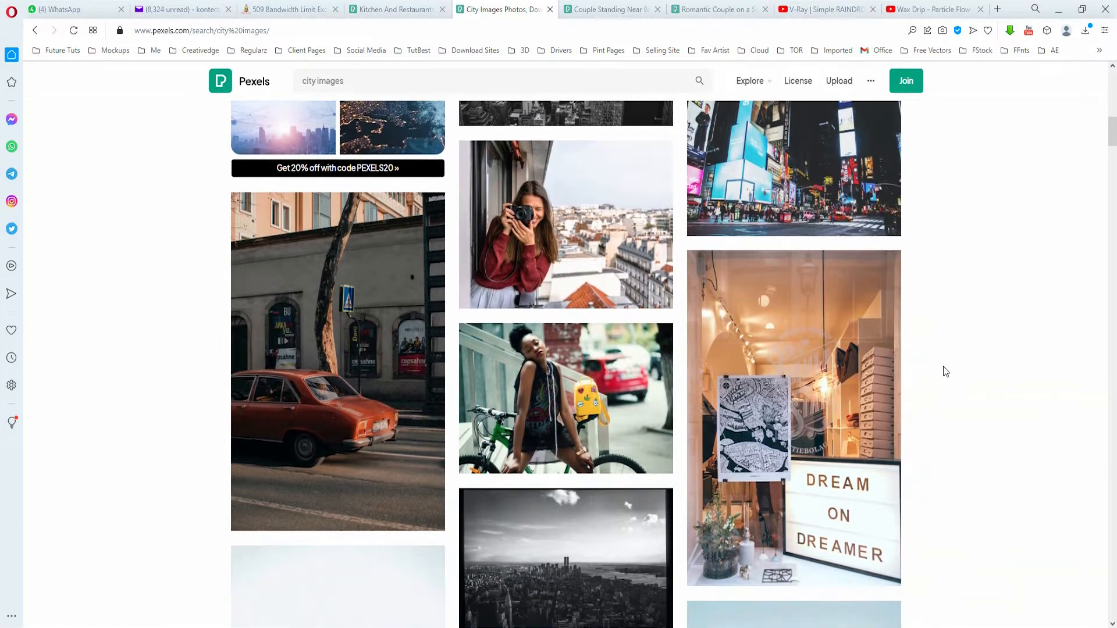
scroll(943, 372, down, 5)
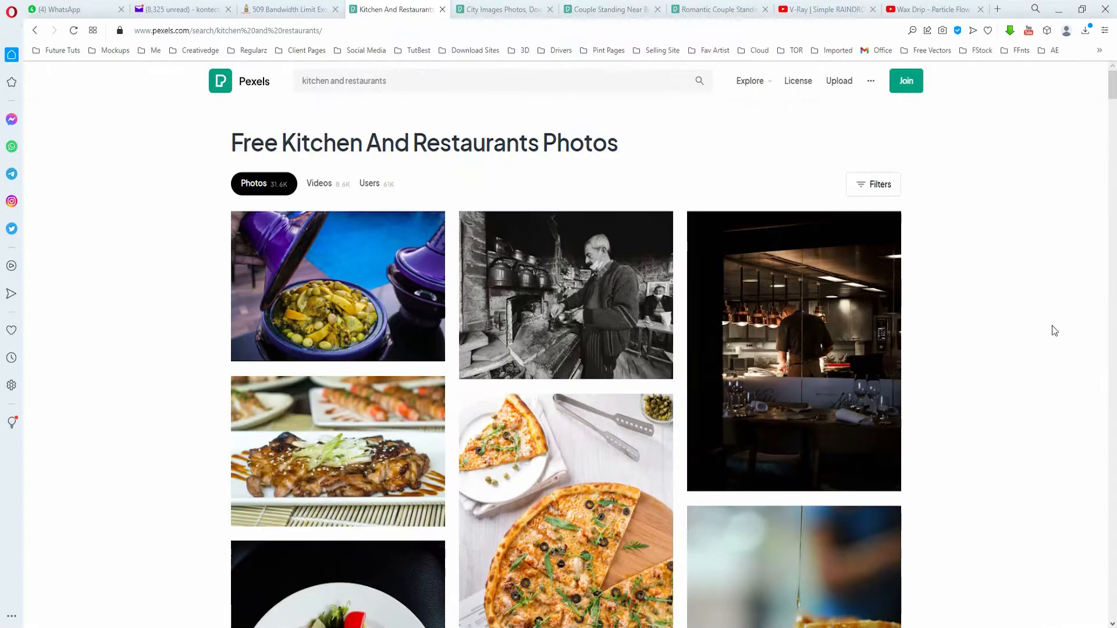
Step: Look through the Pexels results for kitchen and restaurants photos
scroll(1051, 325, down, 10)
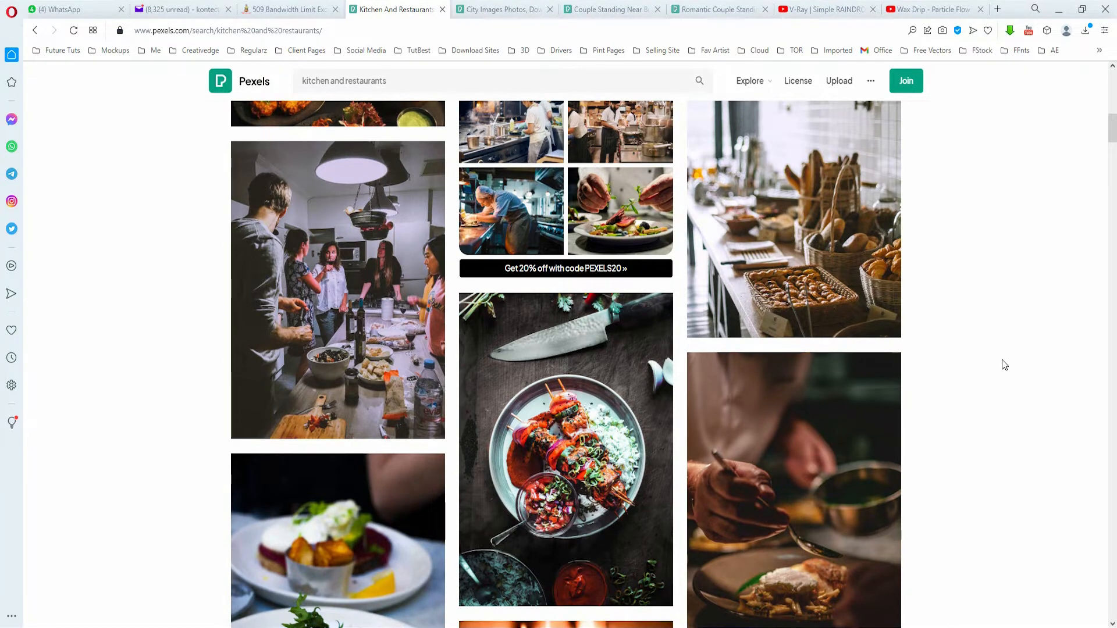
scroll(1004, 365, down, 5)
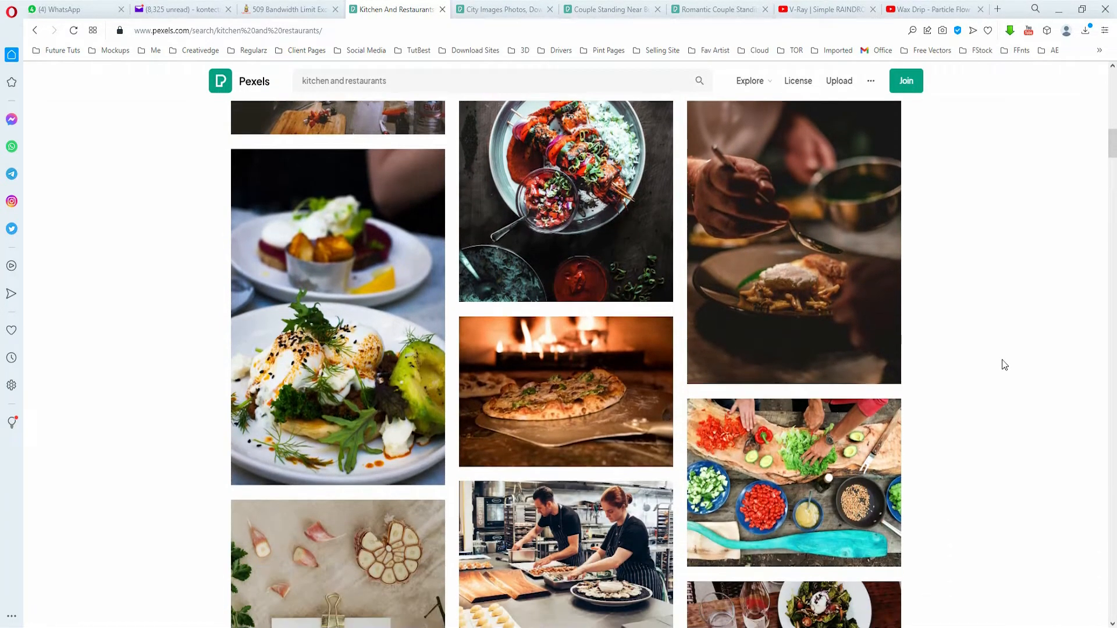
scroll(1004, 365, down, 3)
scroll(1014, 377, down, 1)
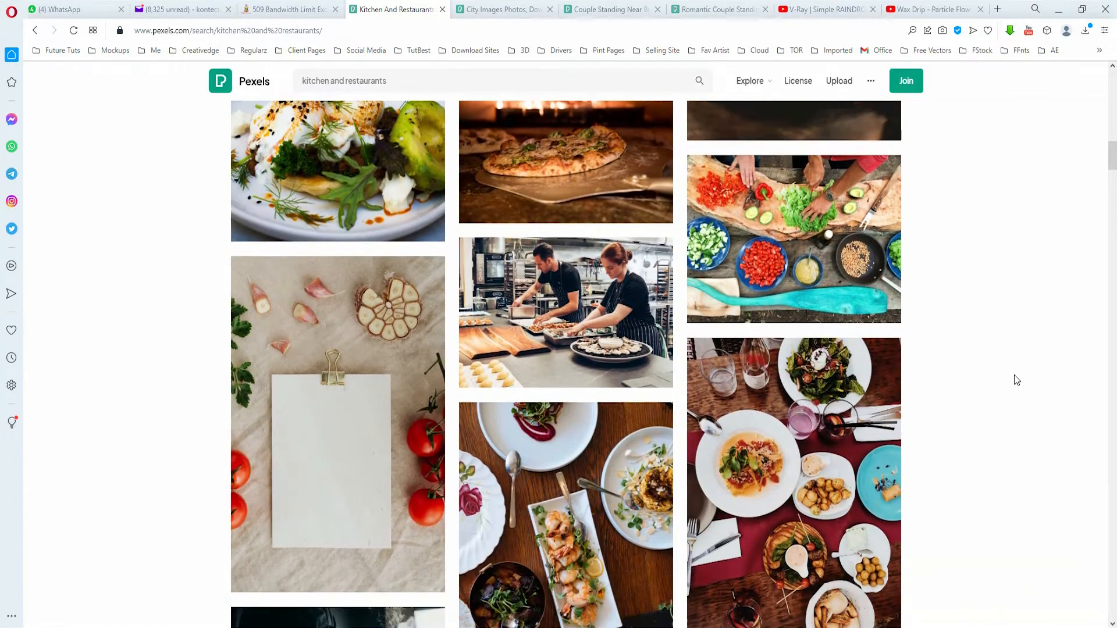
scroll(1014, 379, down, 2)
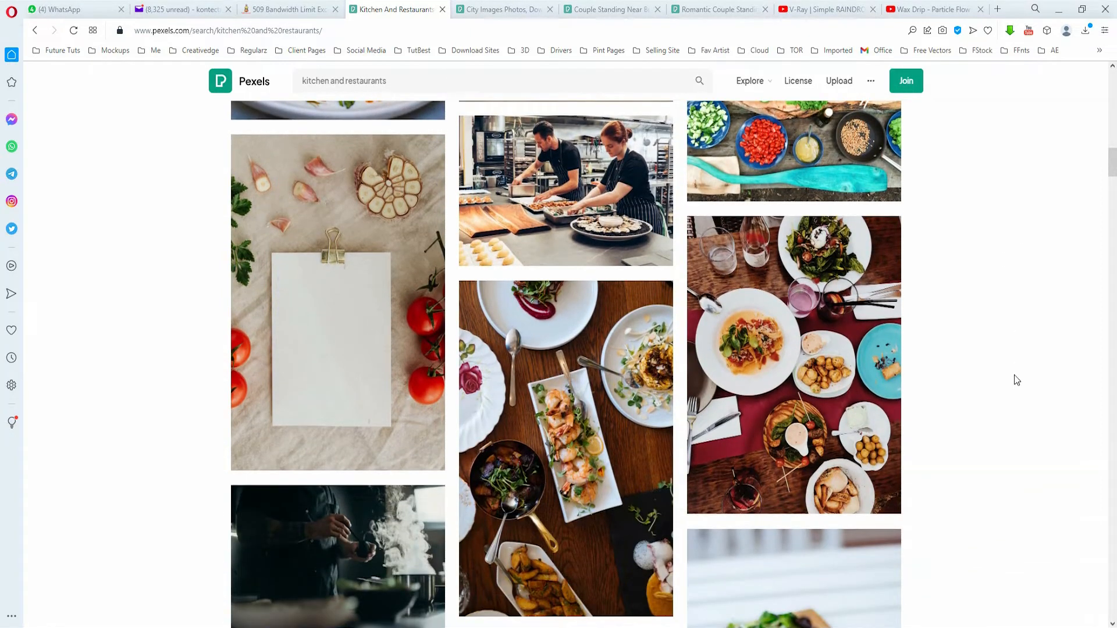
scroll(1014, 378, up, 3)
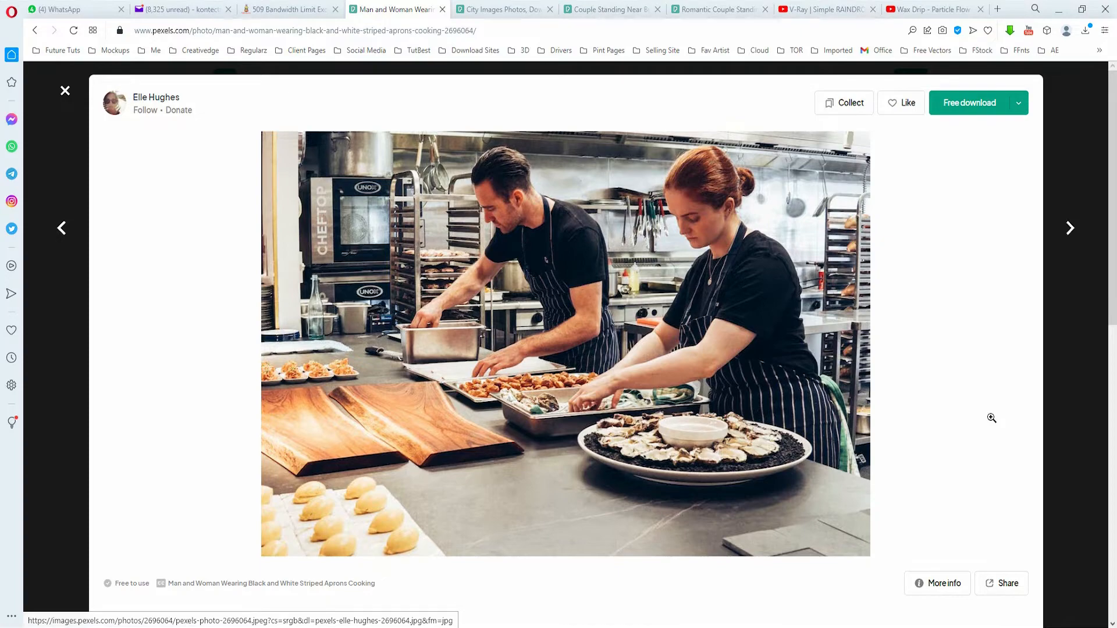
Step: Browse the related photos below the picture of the man and woman cooking in striped aprons
scroll(991, 418, down, 15)
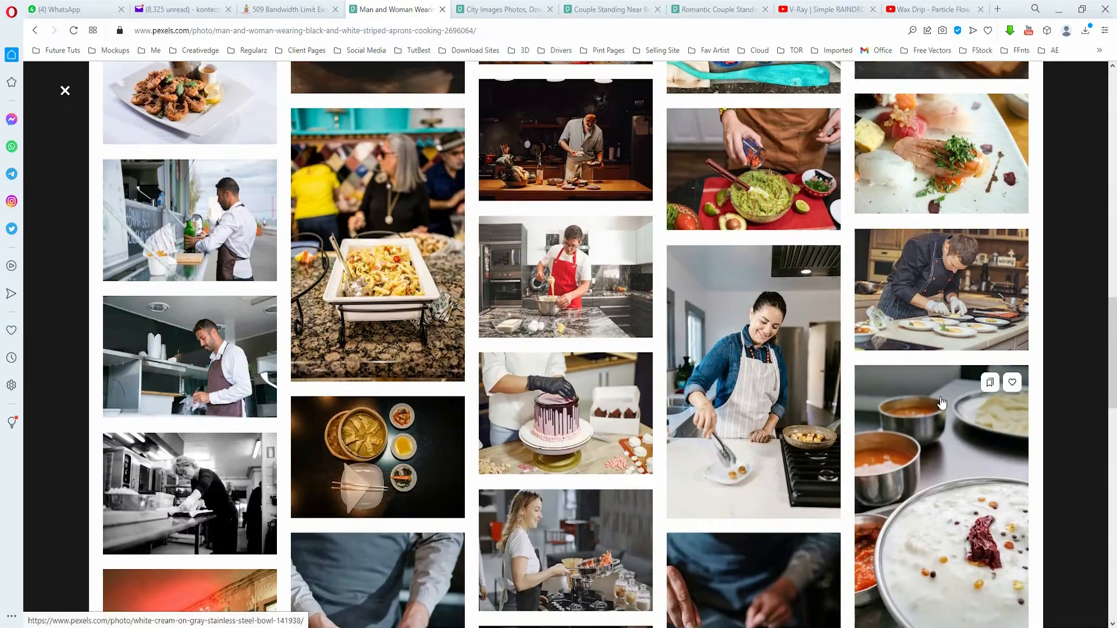
scroll(941, 402, down, 5)
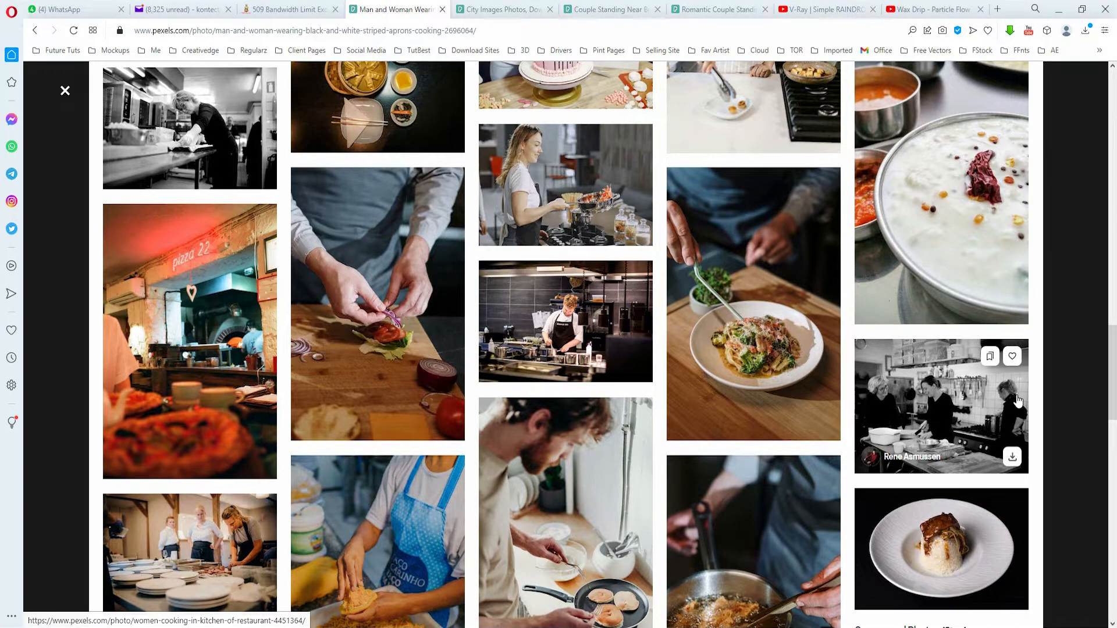
scroll(736, 442, down, 7)
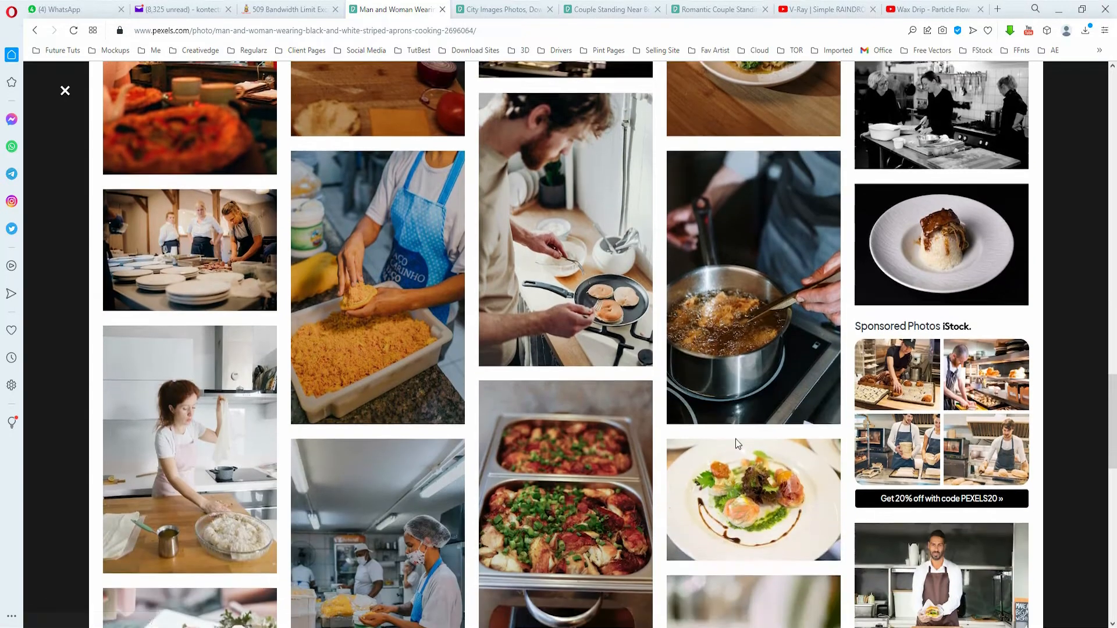
scroll(736, 445, down, 6)
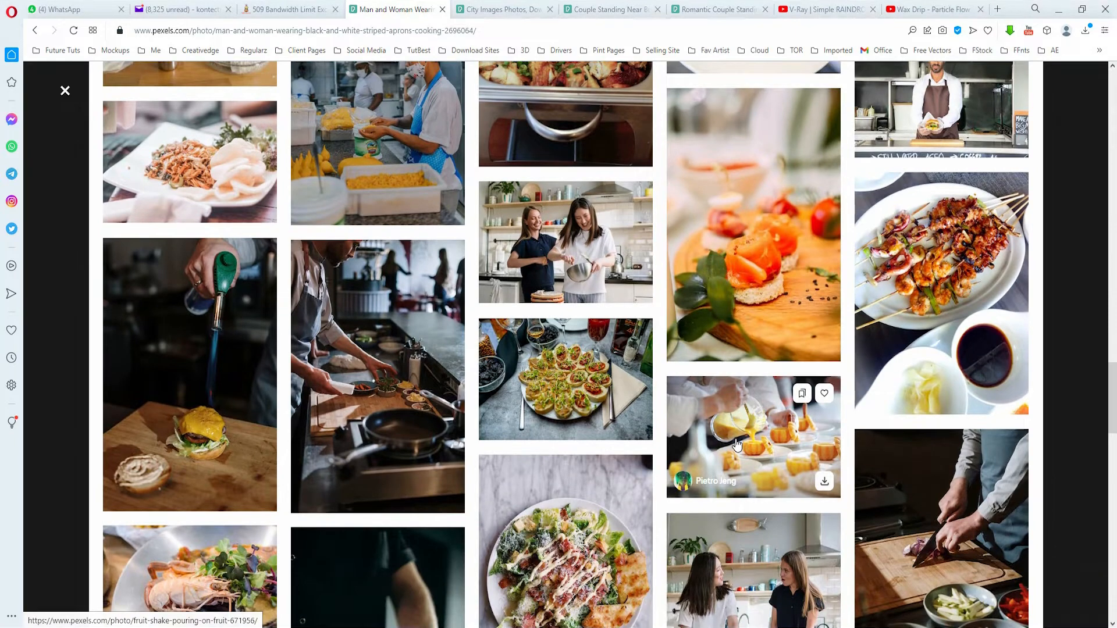
scroll(736, 445, down, 2)
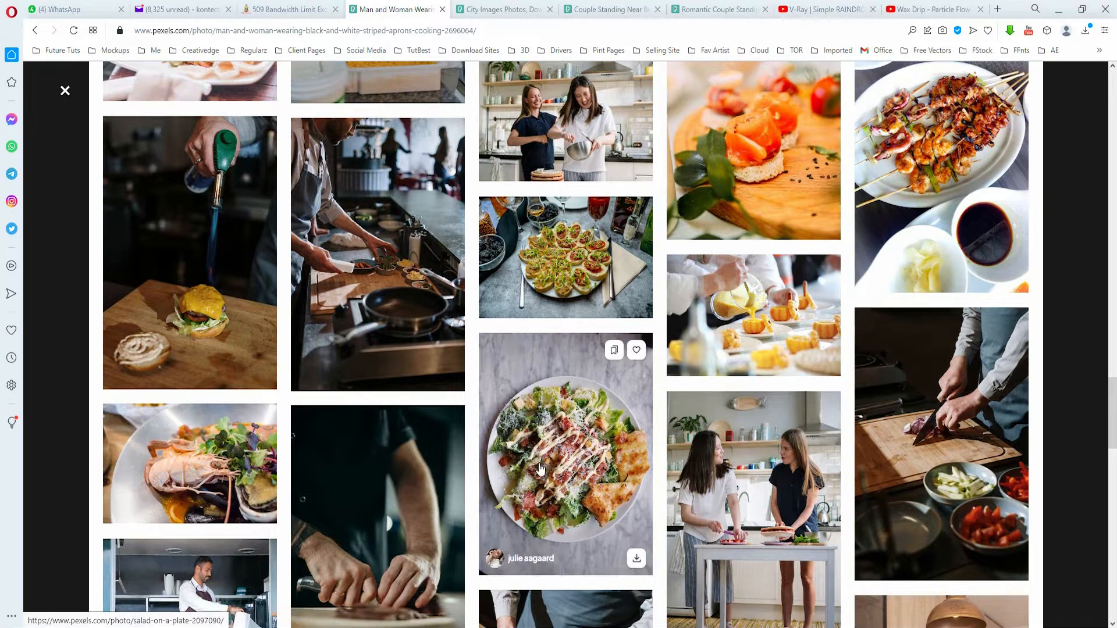
scroll(582, 453, down, 1)
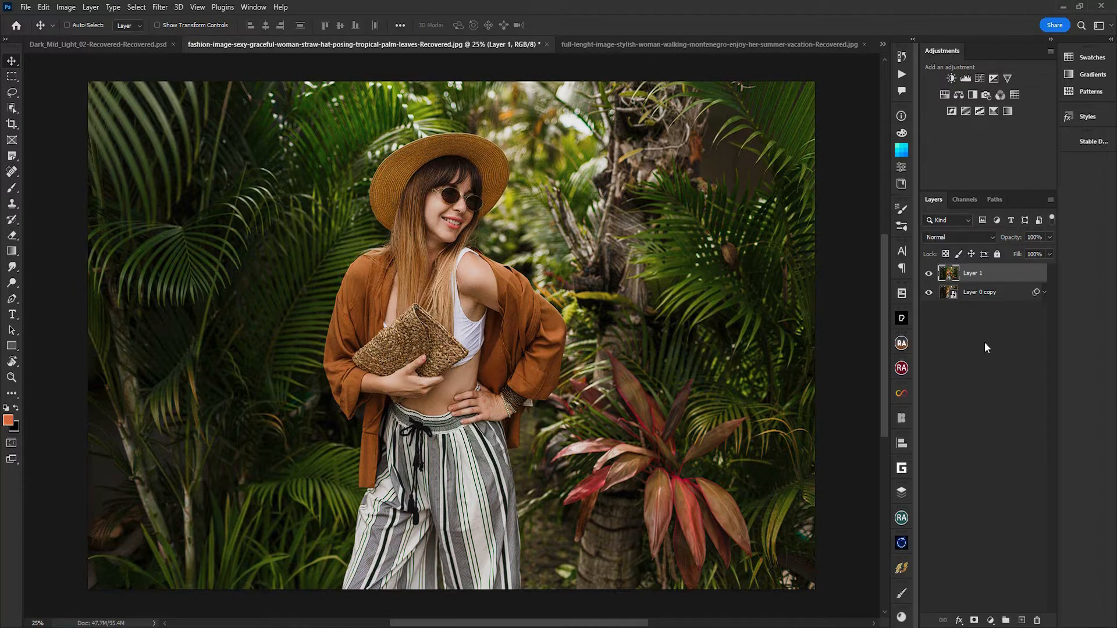
Step: In Photoshop, compare before and after by toggling Layer 1 in the palm-leaf portrait and Background copy in 01.psd
click(929, 273)
click(929, 275)
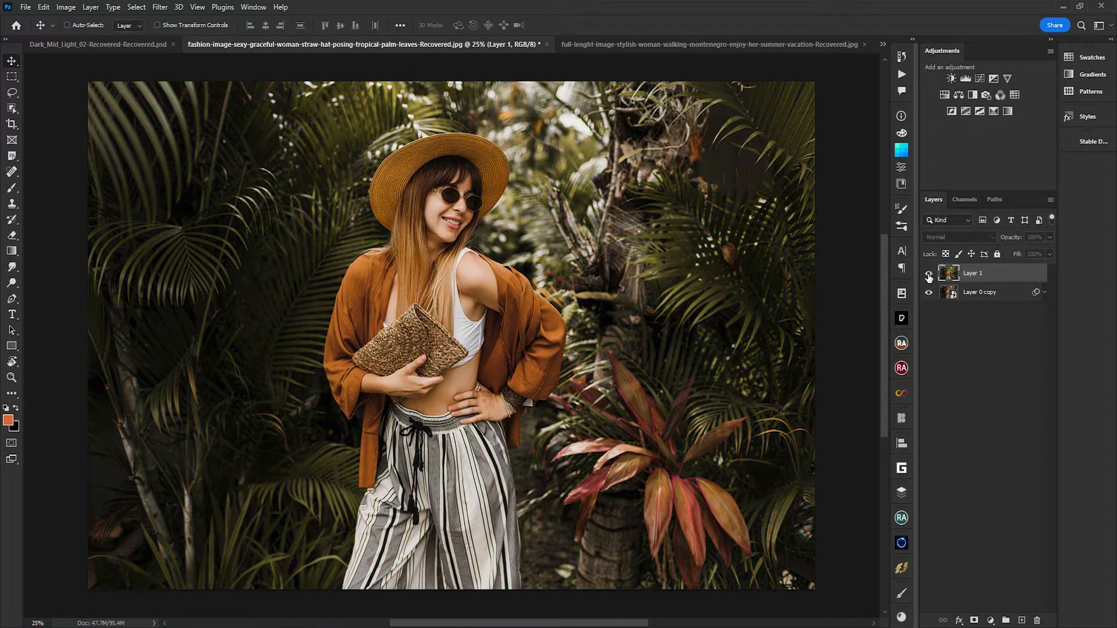
click(928, 277)
click(929, 276)
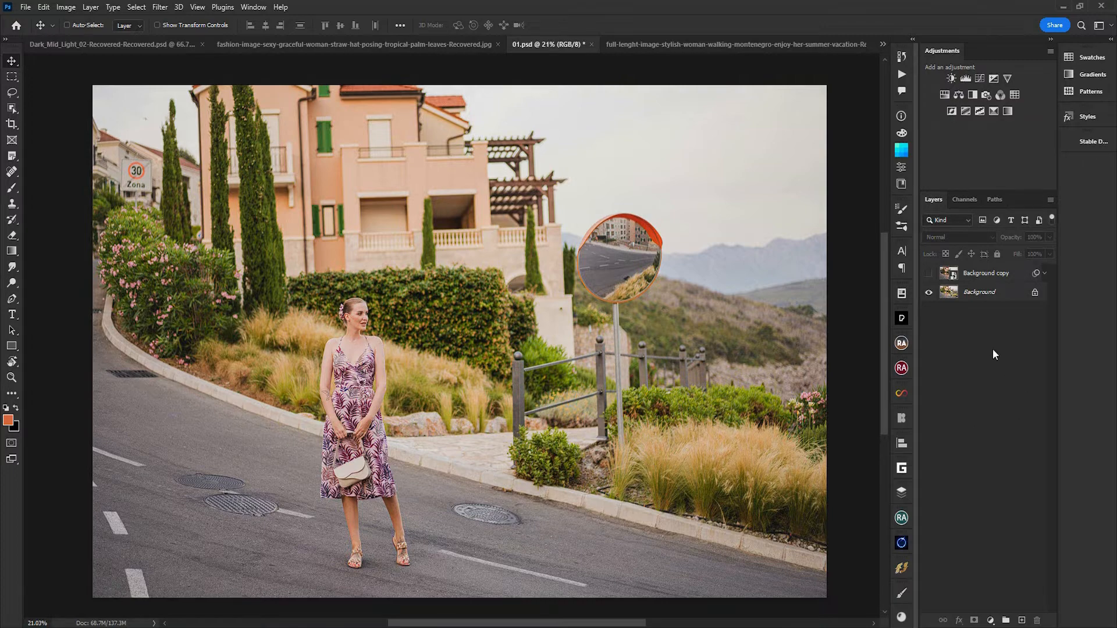
click(929, 273)
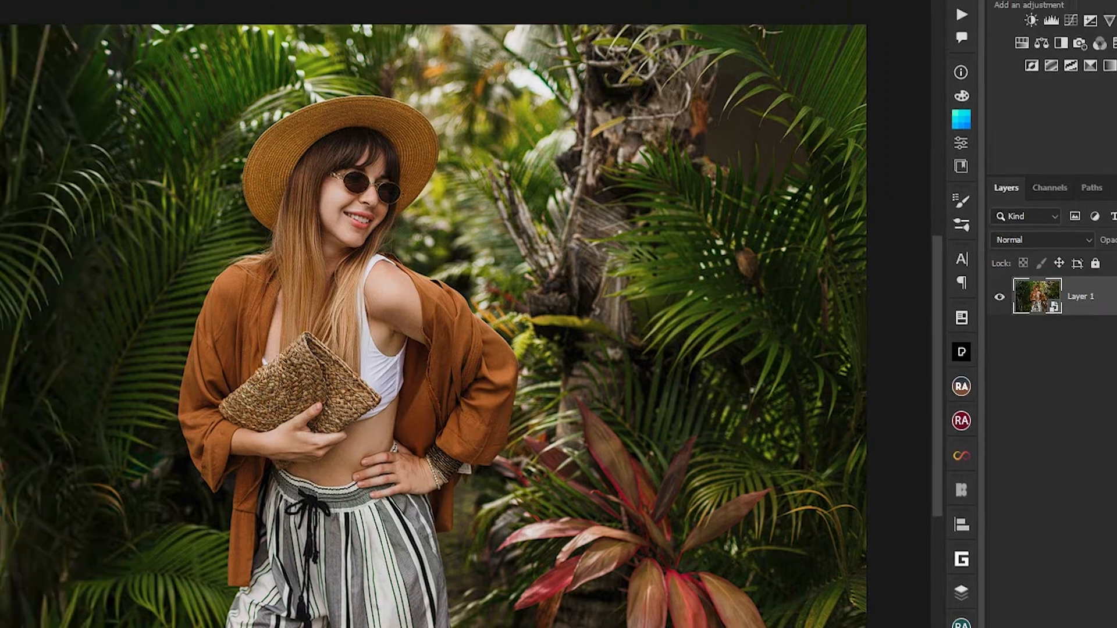
Step: Open the palm-leaf portrait's Layer 1 in the Camera Raw Filter and expand the Basic adjustments
click(224, 10)
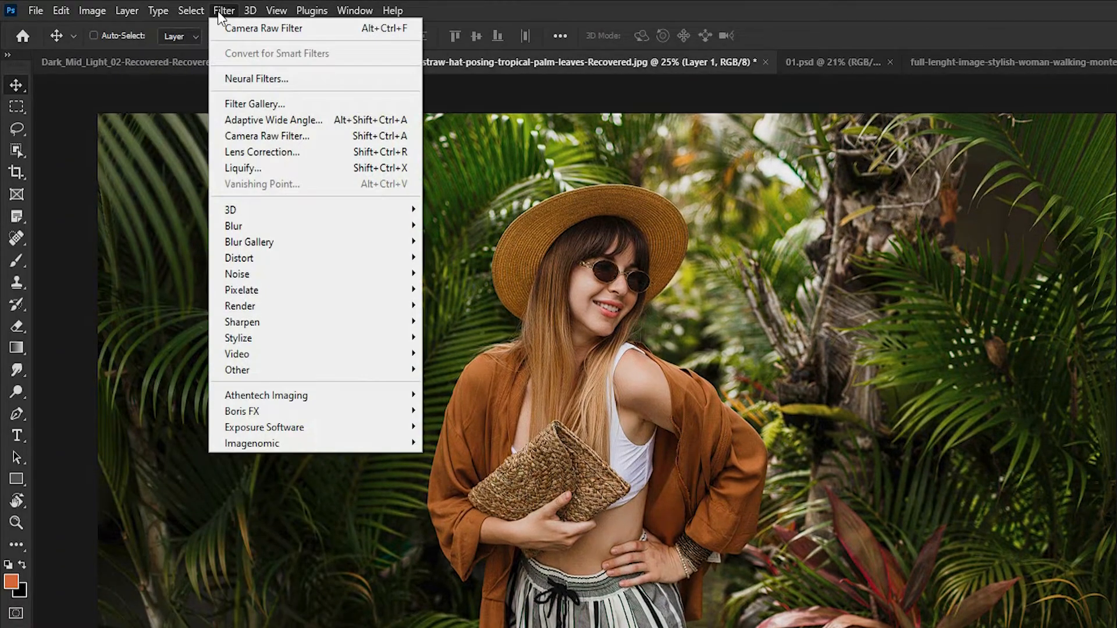
click(274, 137)
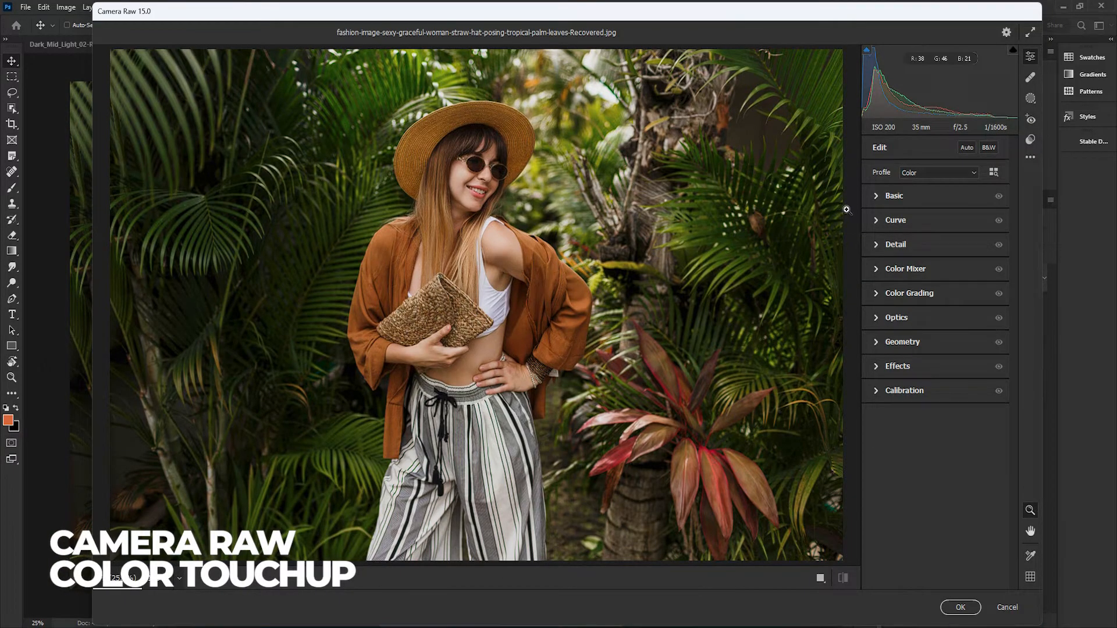
click(878, 200)
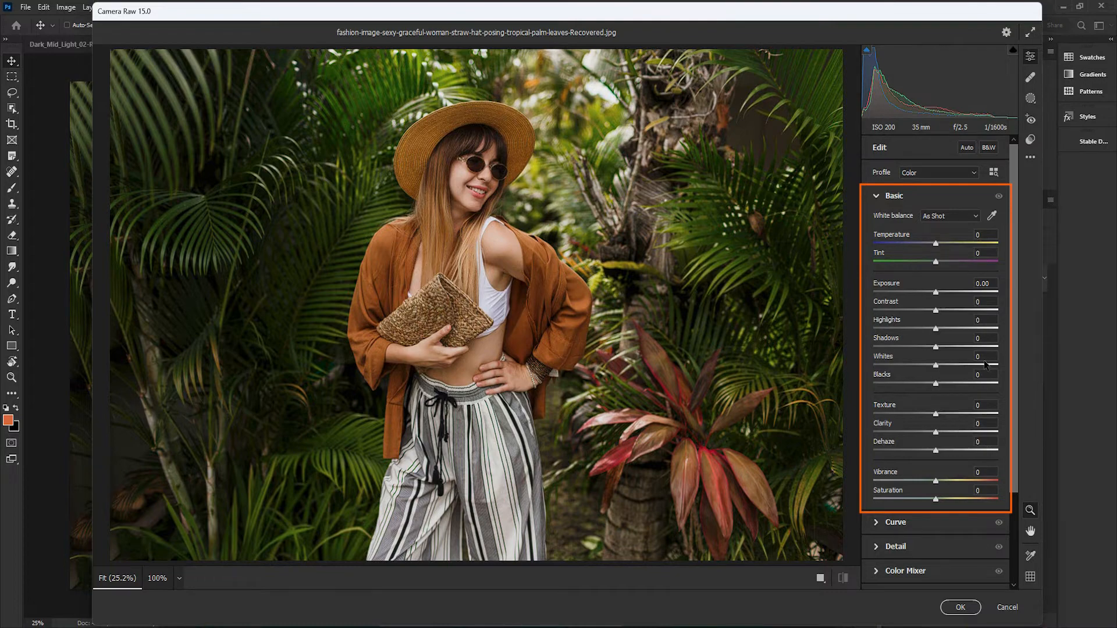
Step: Set the photo's Temperature to +10 and Contrast to -30 in the Basic adjustments
click(985, 234)
text(10)
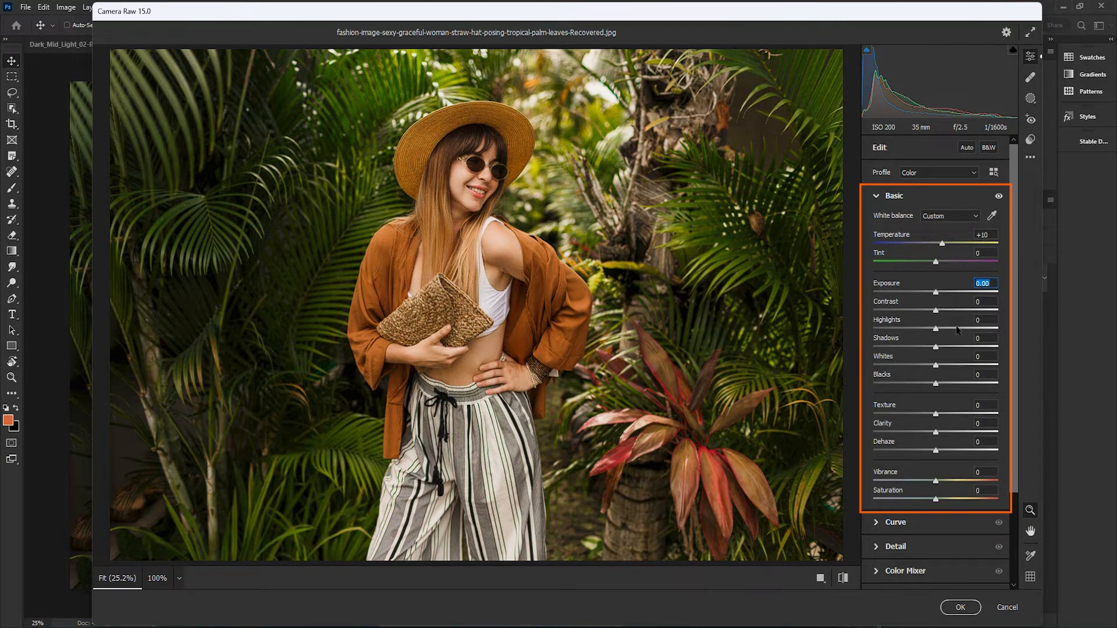
key(Tab)
text(-30)
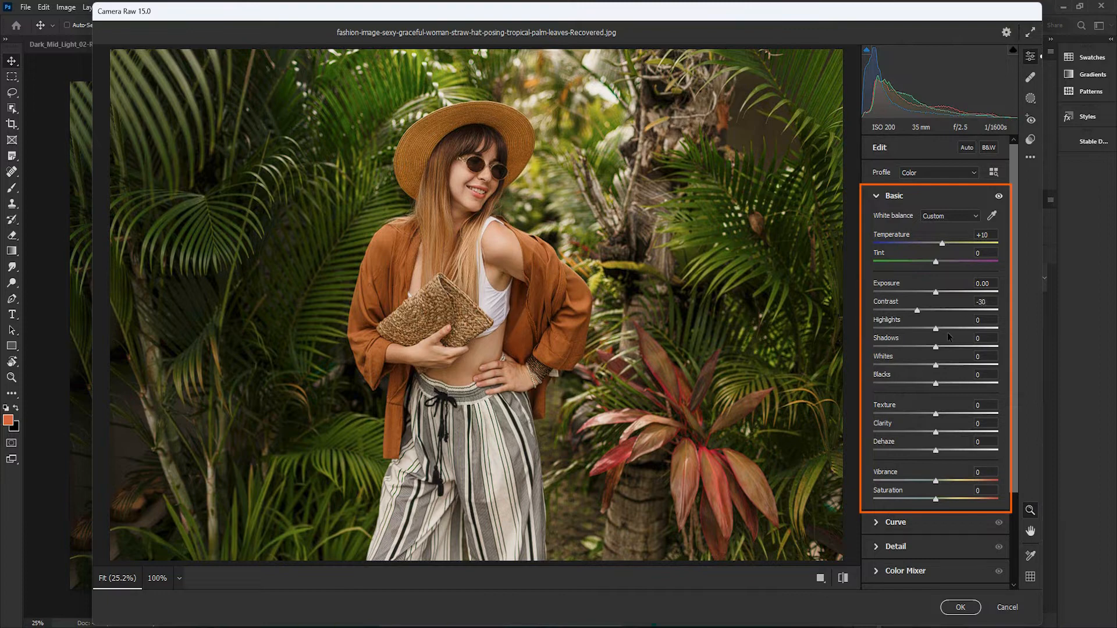
Step: Set Shadows to -50 and Whites to -15 in the Basic adjustments
click(978, 320)
click(989, 337)
text(-50)
click(991, 361)
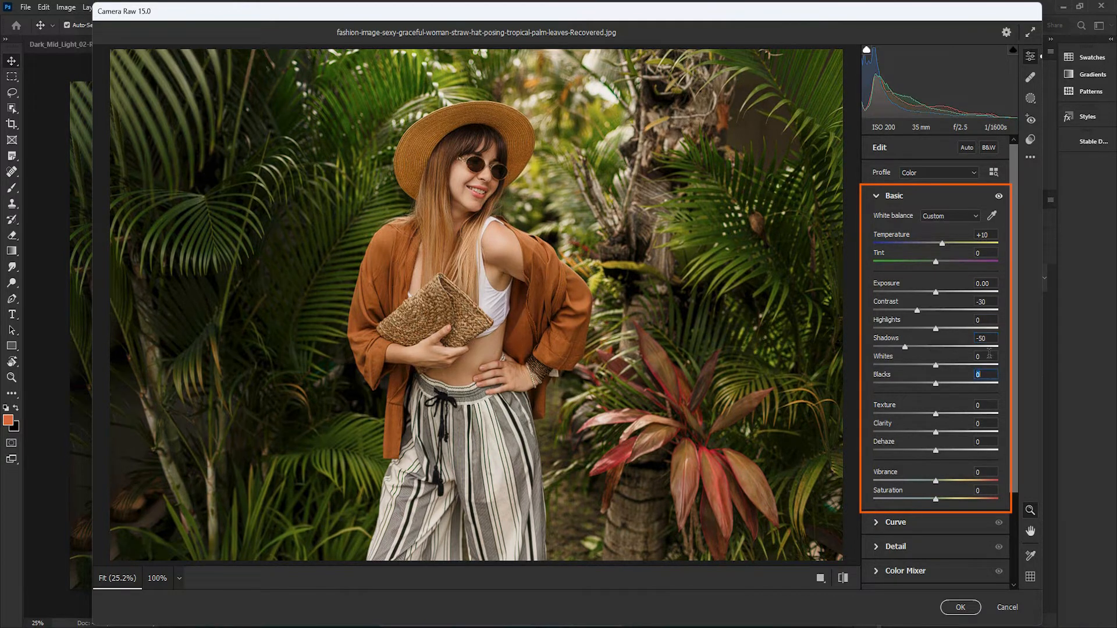
text(-15)
Step: Set Texture to +10 and Clarity to +10 in the Basic adjustments
click(984, 375)
key(Tab)
text(10)
key(Return)
key(Tab)
text(10)
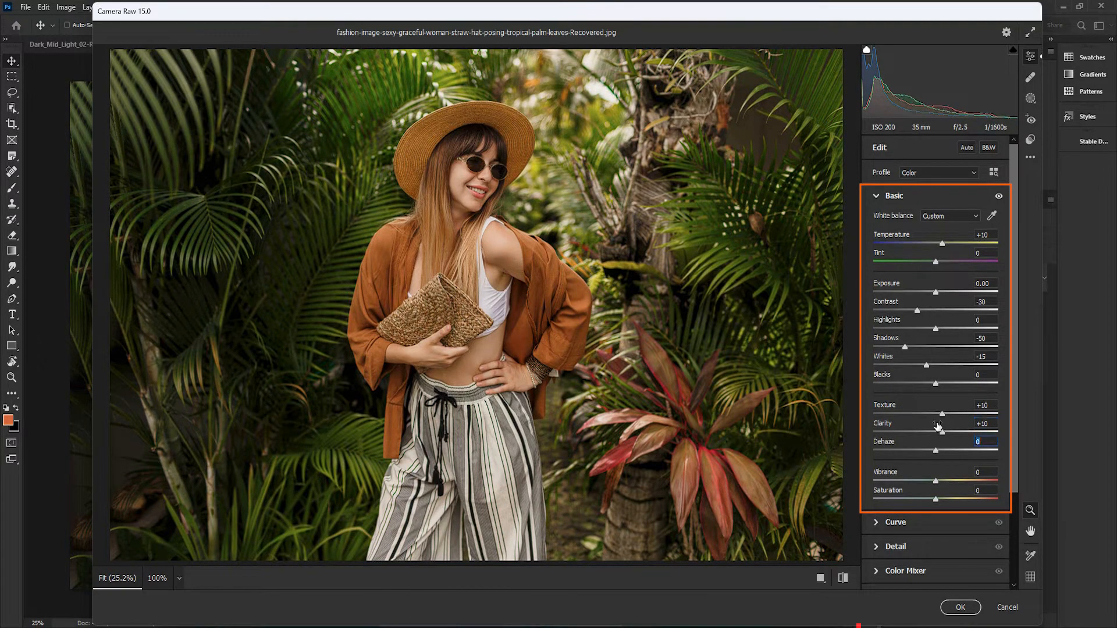
key(Return)
Step: Set Vibrance to +30 and Saturation to -15, and collapse the Basic adjustments
click(978, 473)
text(30)
key(Return)
click(985, 490)
drag(982, 490, 941, 493)
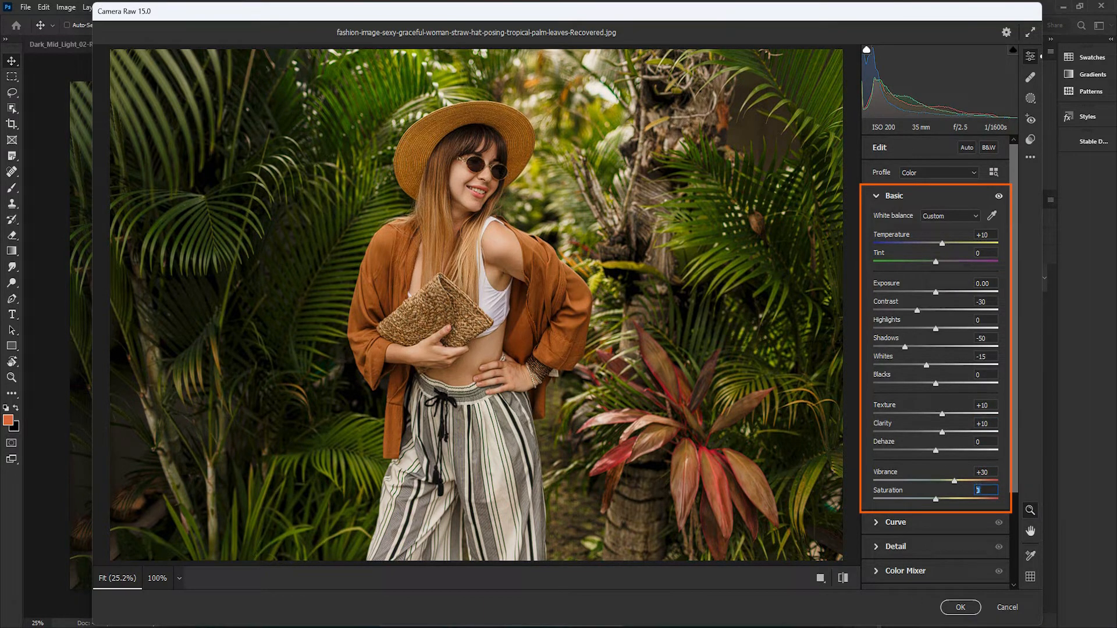
text(-15)
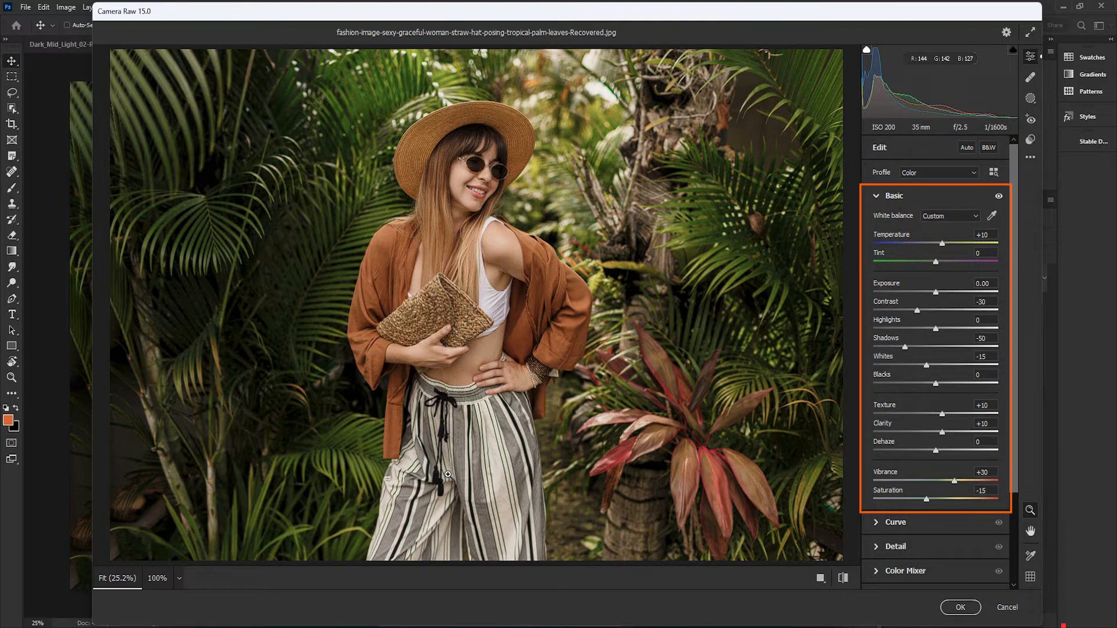
click(875, 196)
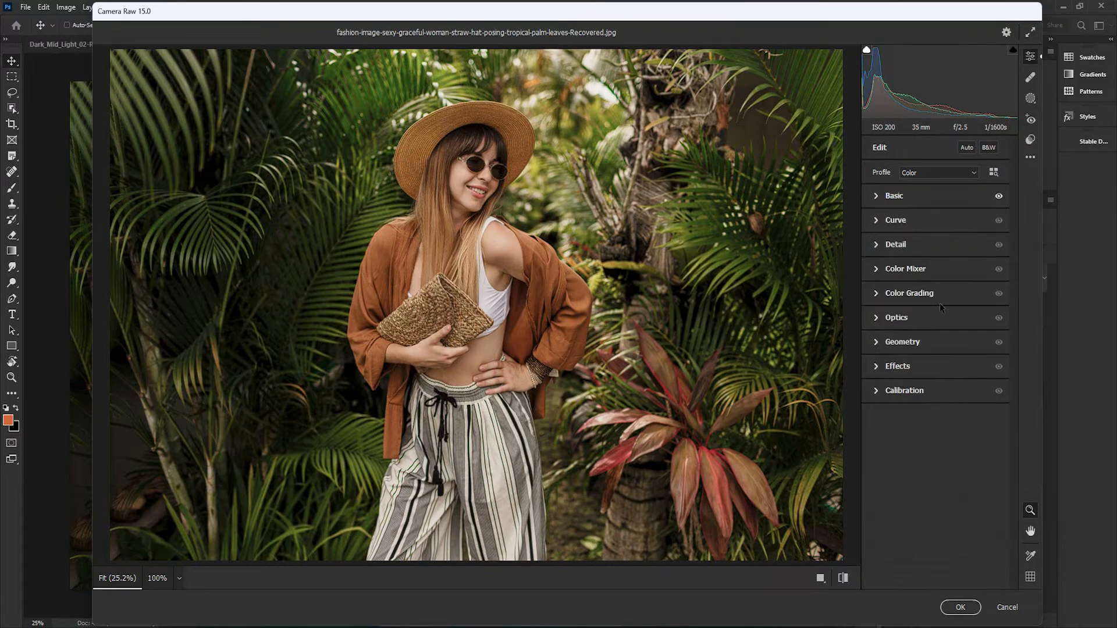
Step: Shape the main point curve into a gentle S, with a raised highlight point and a shadow point at input 67, output 57
click(876, 222)
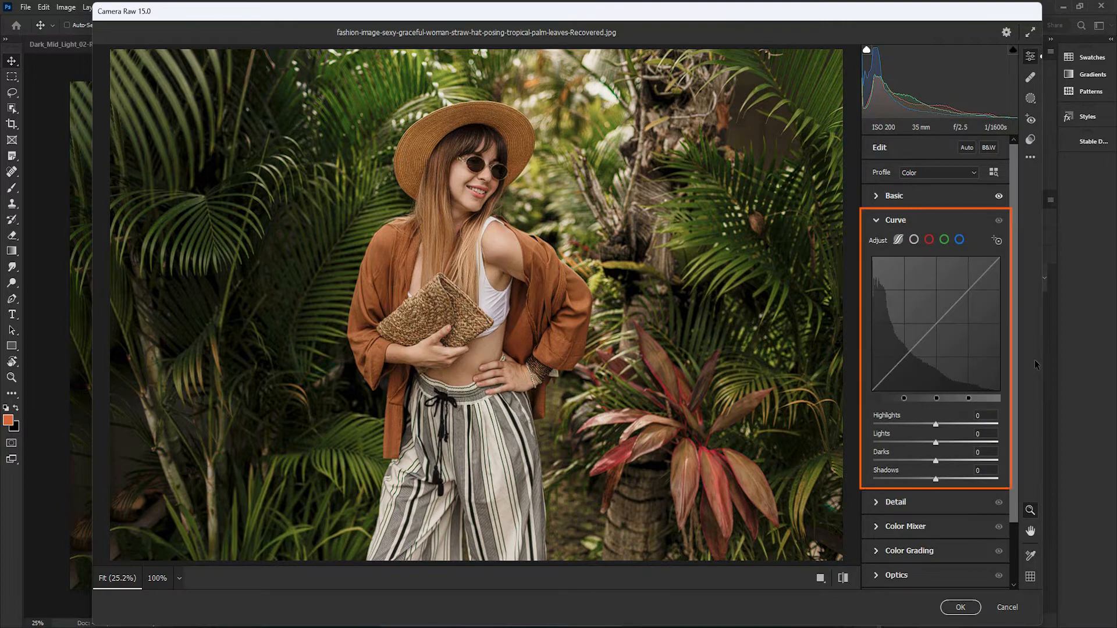
click(914, 241)
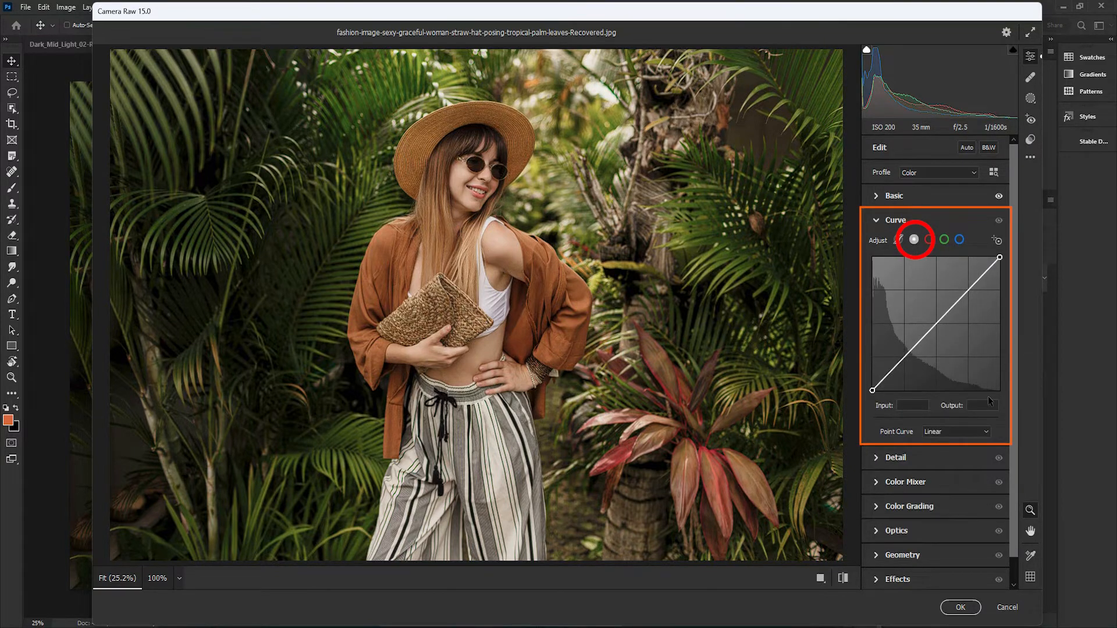
click(904, 359)
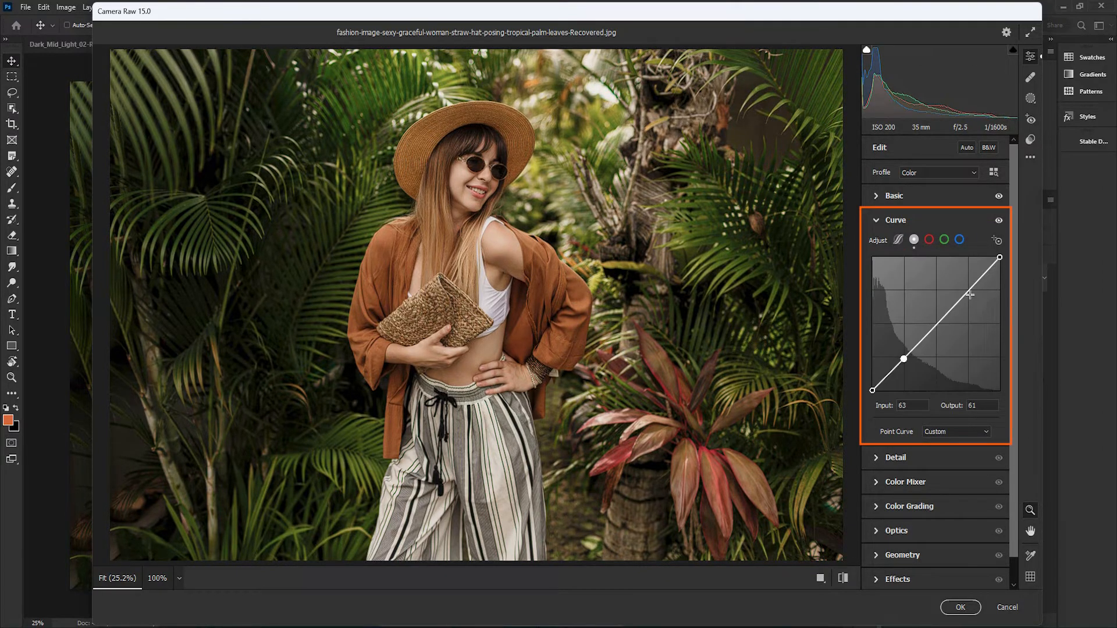
drag(969, 293, 968, 286)
drag(905, 361, 914, 359)
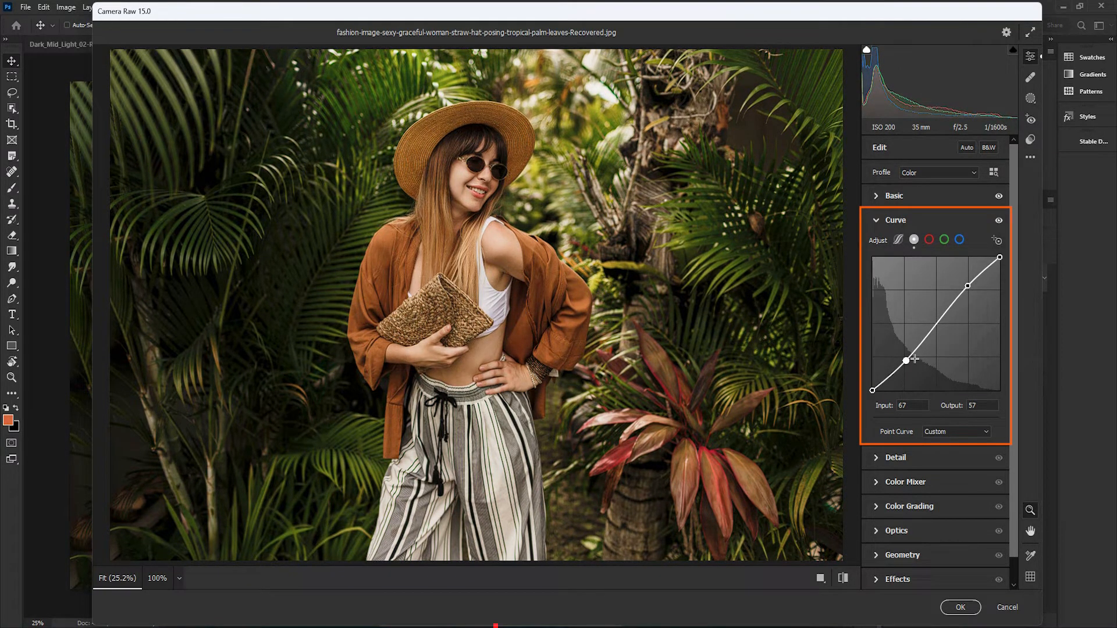
click(877, 221)
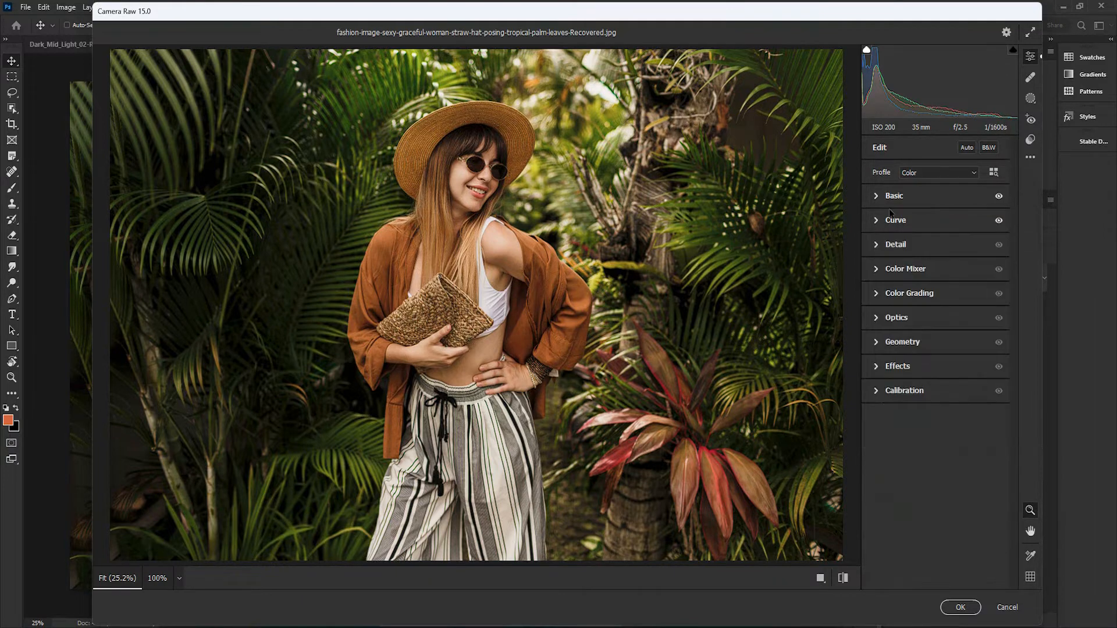
Step: Set Sharpening to 10 and Noise Reduction to 10 in the Detail adjustments
click(874, 246)
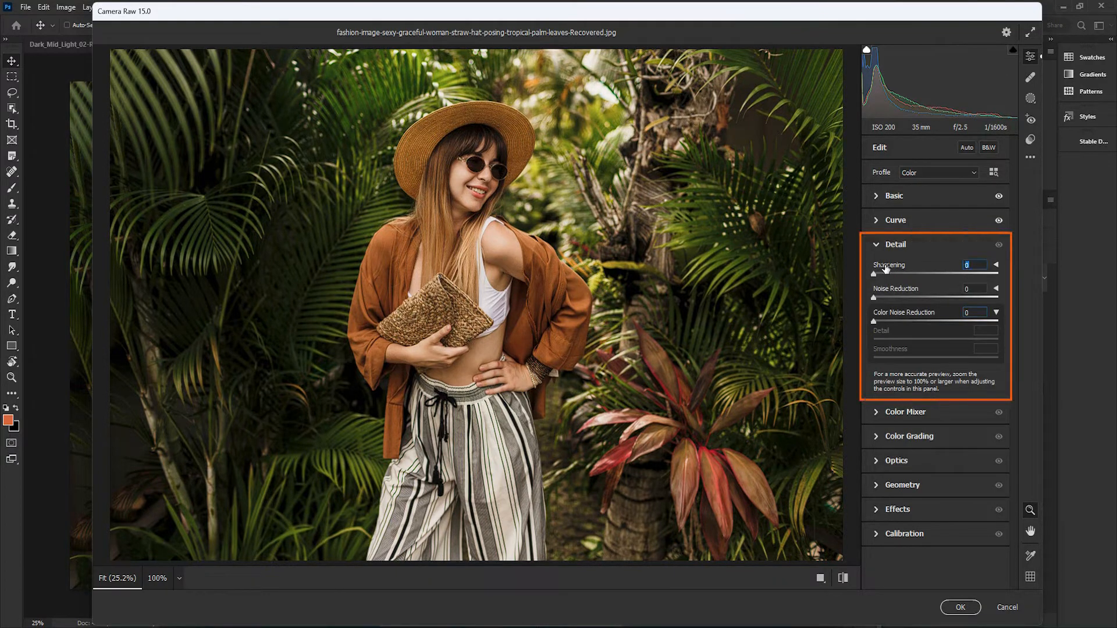
text(10)
key(Return)
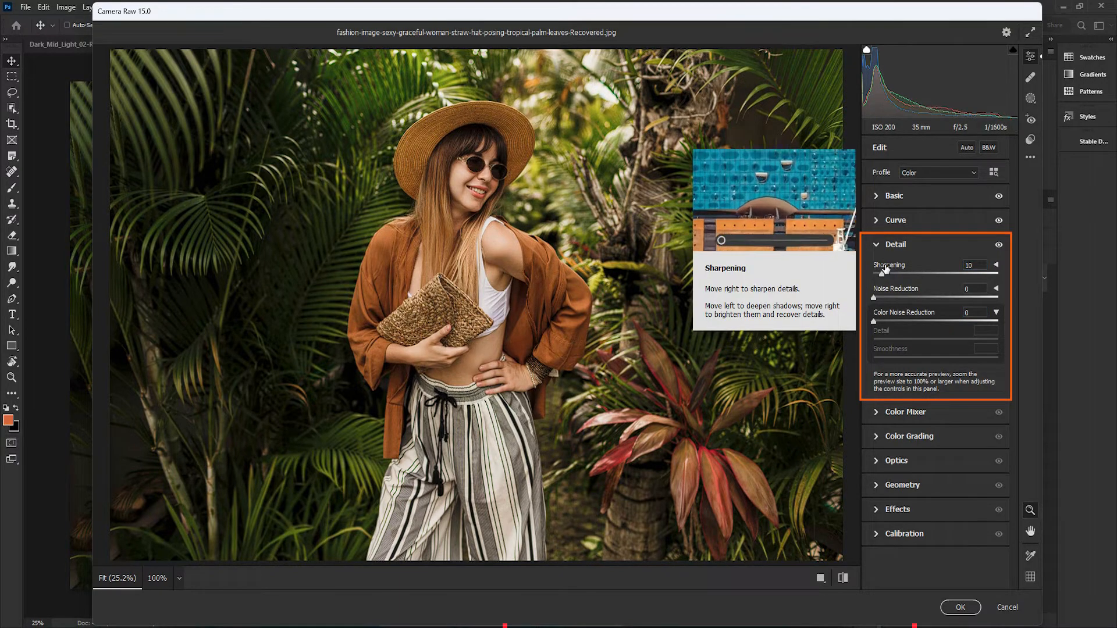
click(967, 288)
text(10)
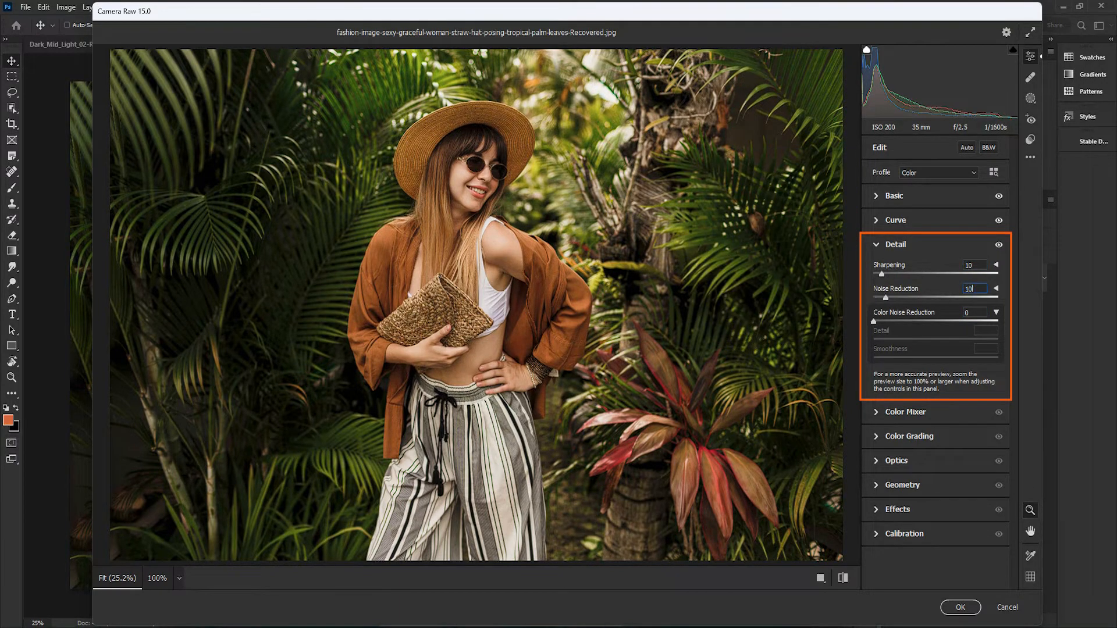
Step: Set Color Noise Reduction to 10 and collapse the Detail adjustments
click(973, 311)
text(10)
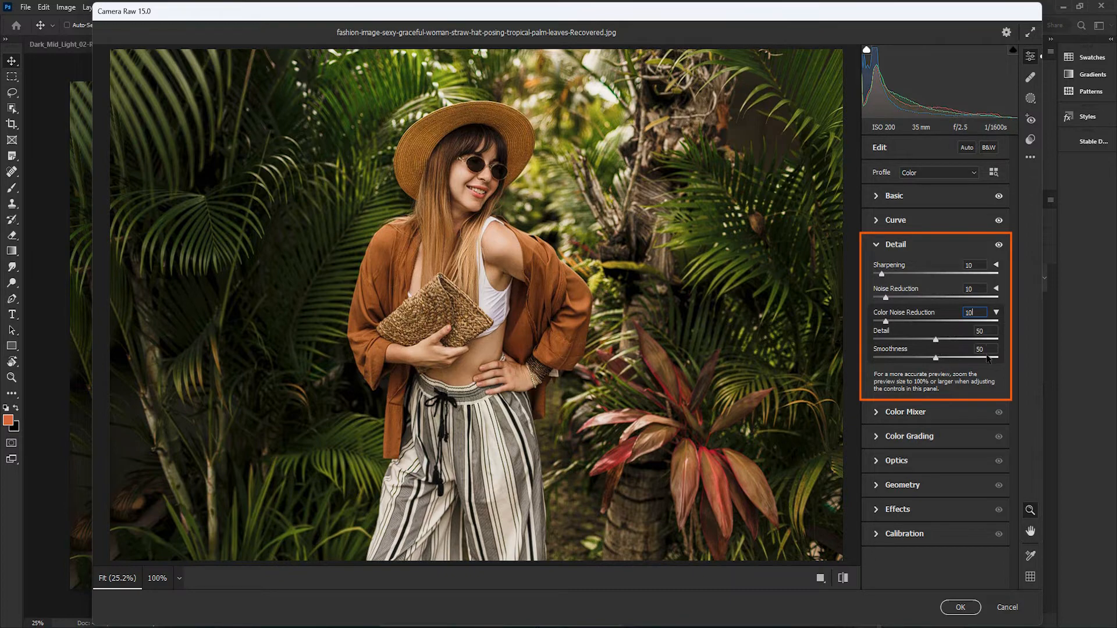
click(997, 312)
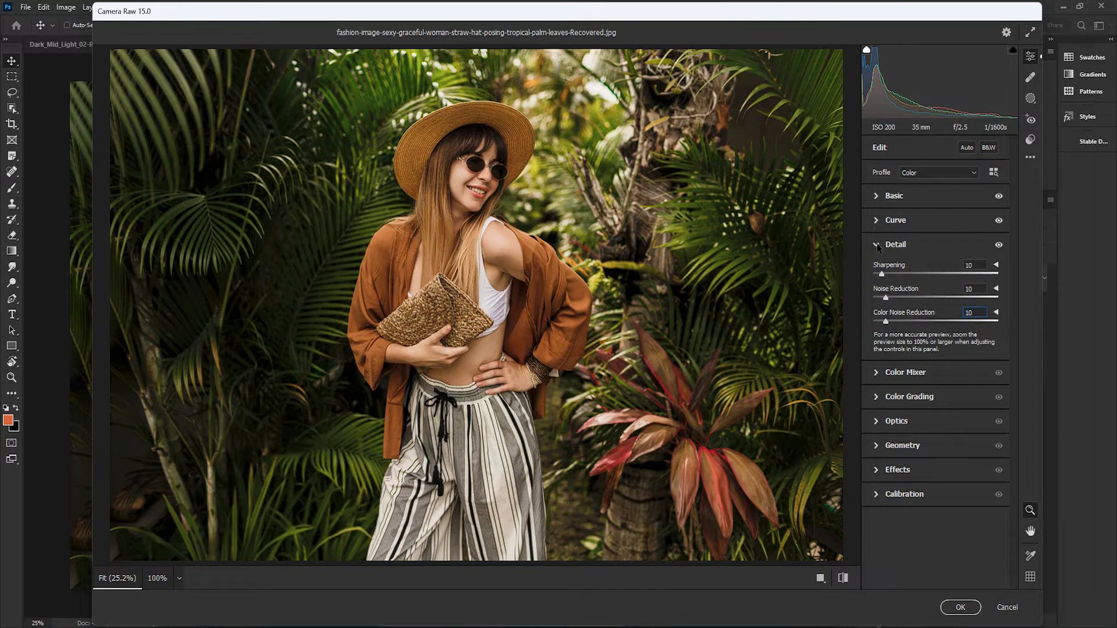
click(878, 246)
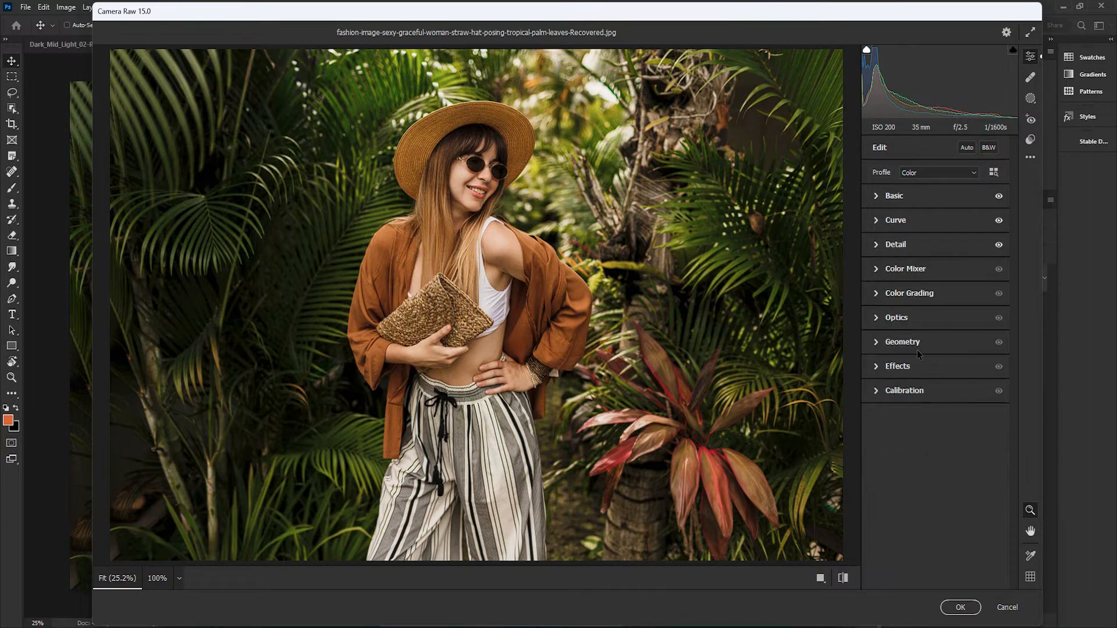
Step: Set the Color Mixer hue to -25 for Yellows and -100 for Greens
click(877, 269)
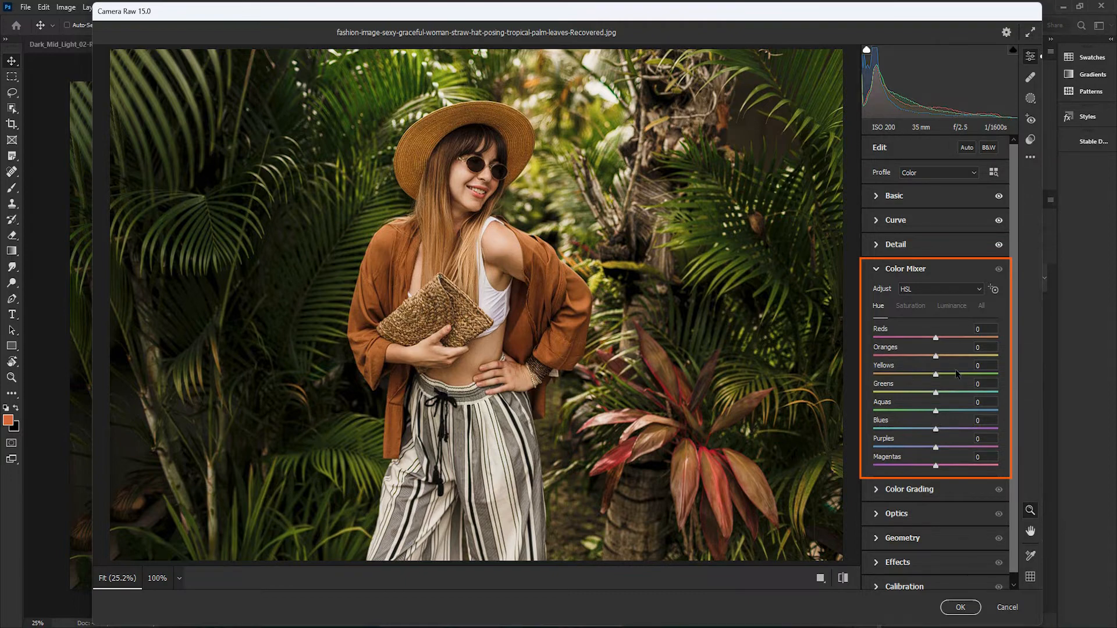
key(Tab)
click(988, 365)
text(-25)
key(Tab)
text(-100)
key(Tab)
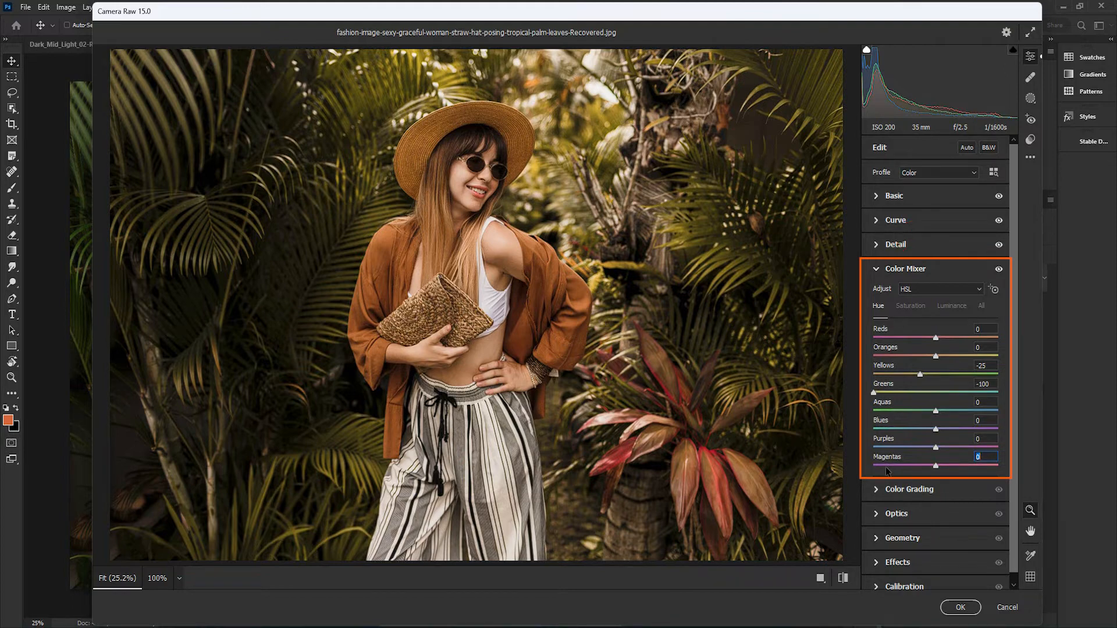
Step: Set the Color Mixer saturation to -40 for Yellows and -100 for Greens
click(911, 306)
click(989, 348)
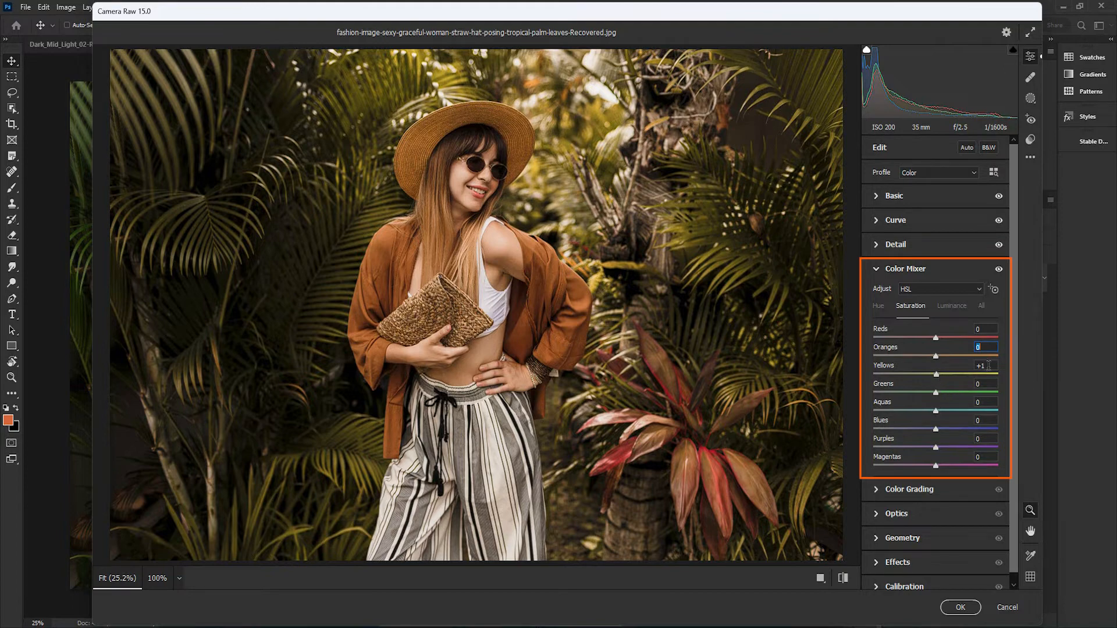
key(Tab)
text(-40)
key(Tab)
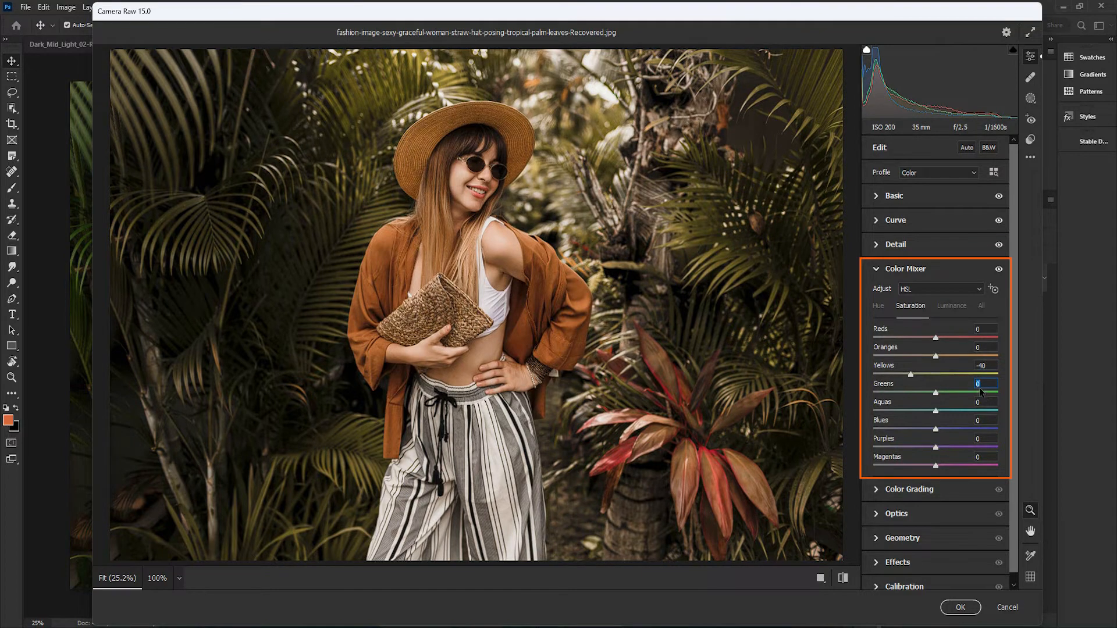
text(-100)
key(Return)
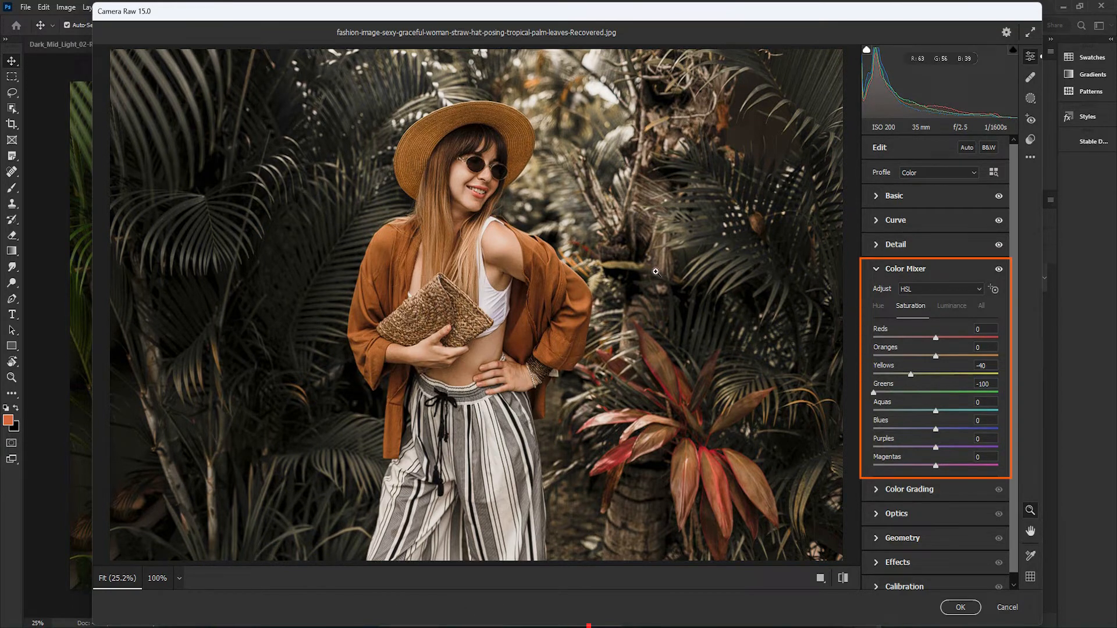
Step: Lower the Reds saturation in the Color Mixer to -60 and fit the photo in the preview
key(Tab)
drag(936, 338, 913, 340)
key(ctrl+z)
mouse_move(936, 338)
mouse_down()
mouse_move(895, 345)
mouse_move(925, 335)
mouse_up()
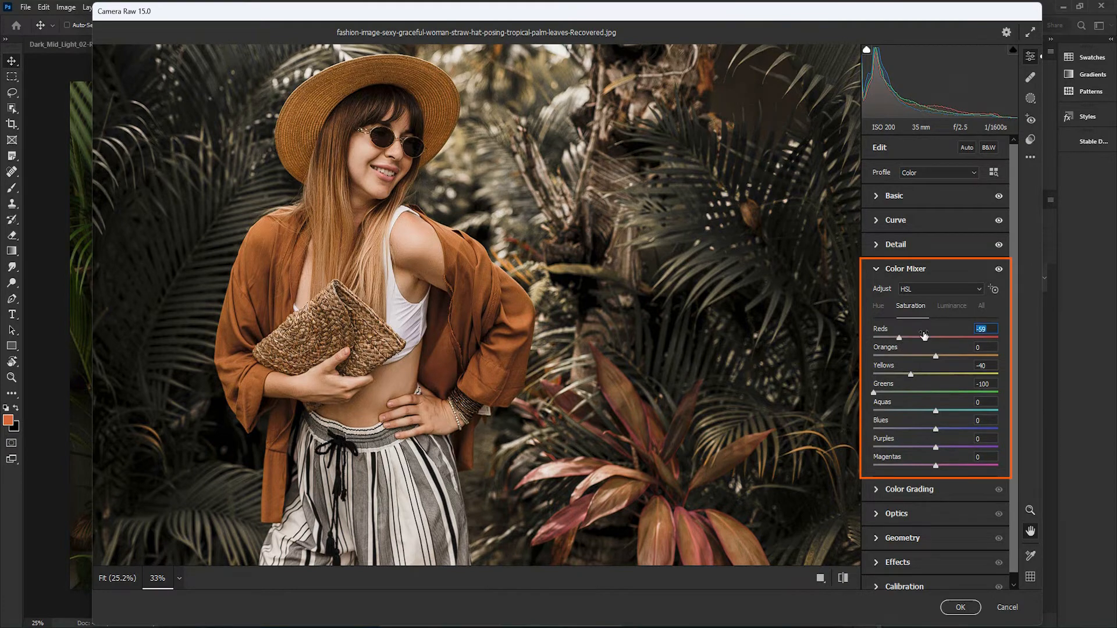
text(0)
key(ctrl+0)
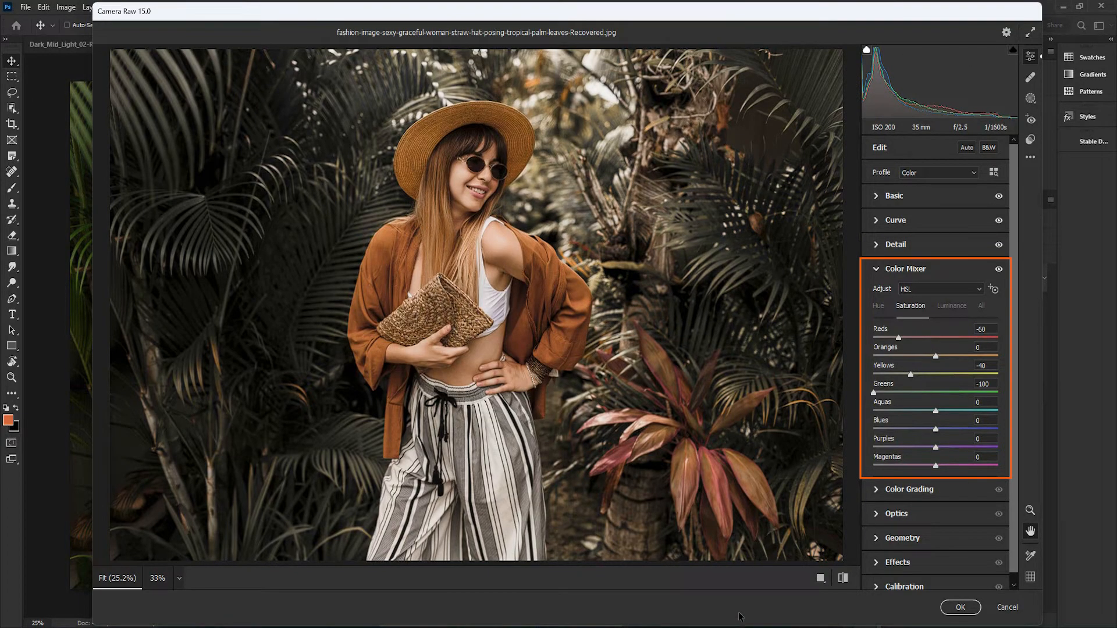
Step: Set the Color Mixer luminance to -30 for Reds, +5 for Oranges and -40 for Greens
click(952, 306)
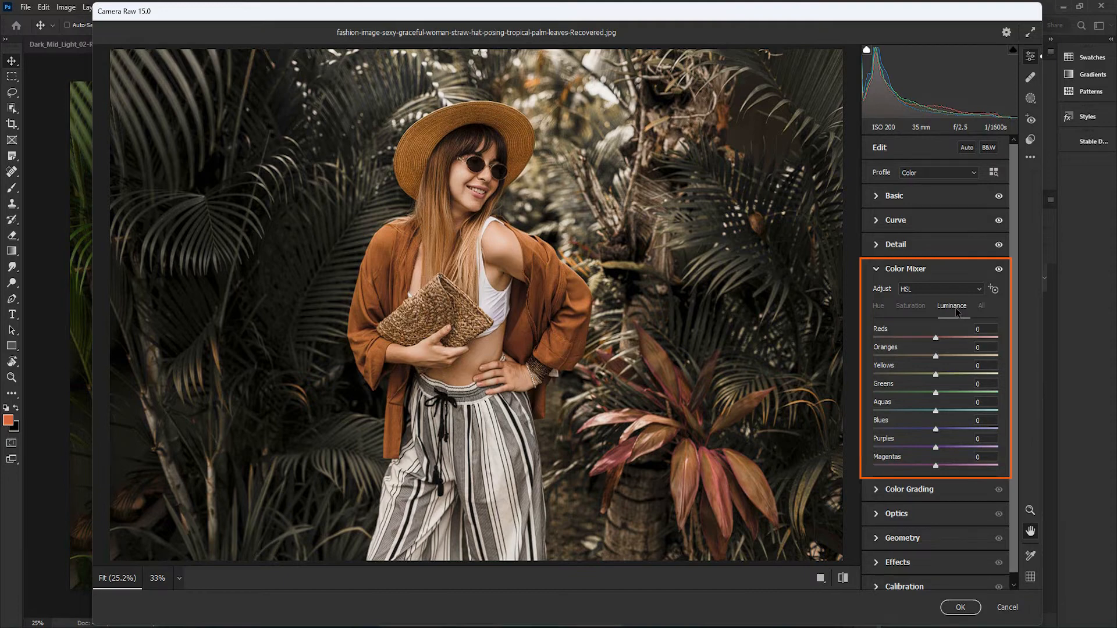
click(978, 329)
click(917, 339)
drag(917, 339, 855, 342)
text(5)
click(989, 384)
text(-40)
key(Return)
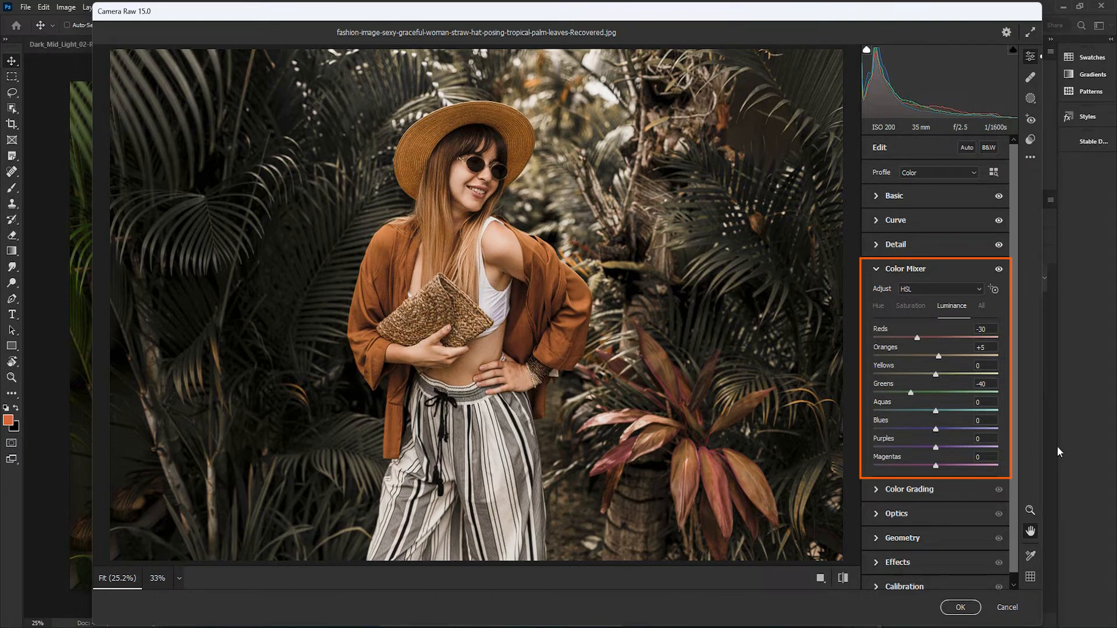
Step: Compare the photo with and without the Color Mixer adjustments
click(999, 268)
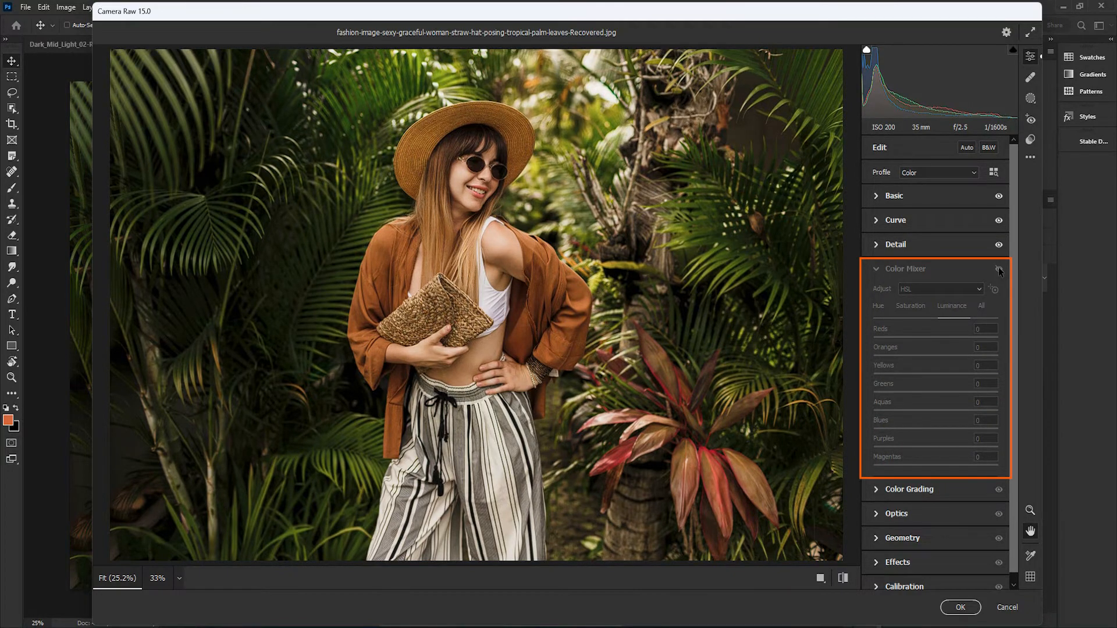
click(999, 269)
click(999, 269)
click(999, 270)
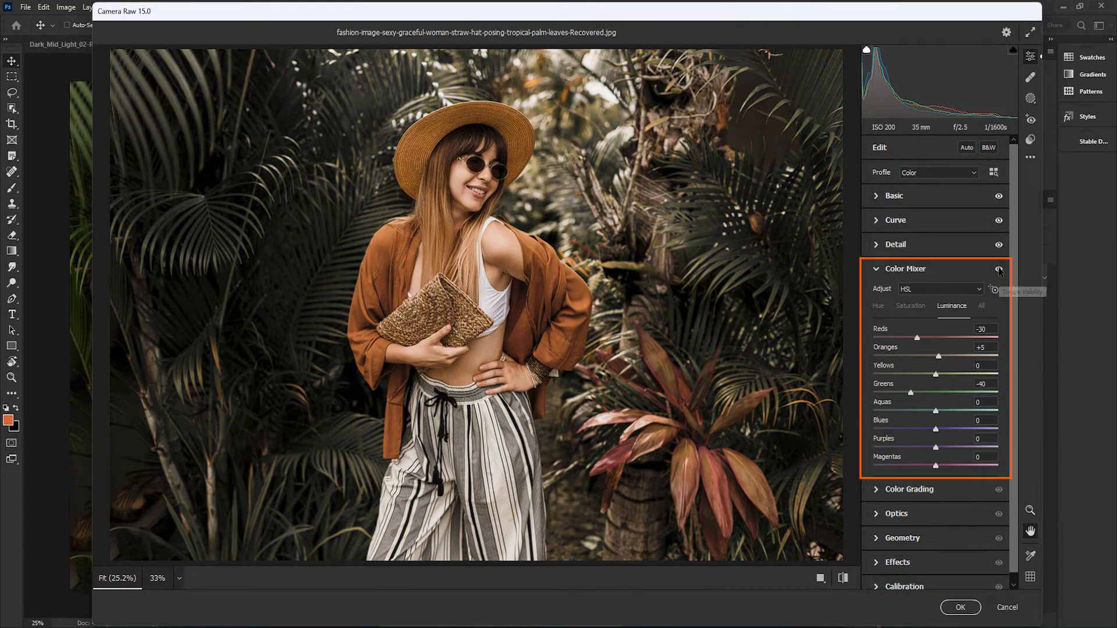
click(999, 270)
click(999, 269)
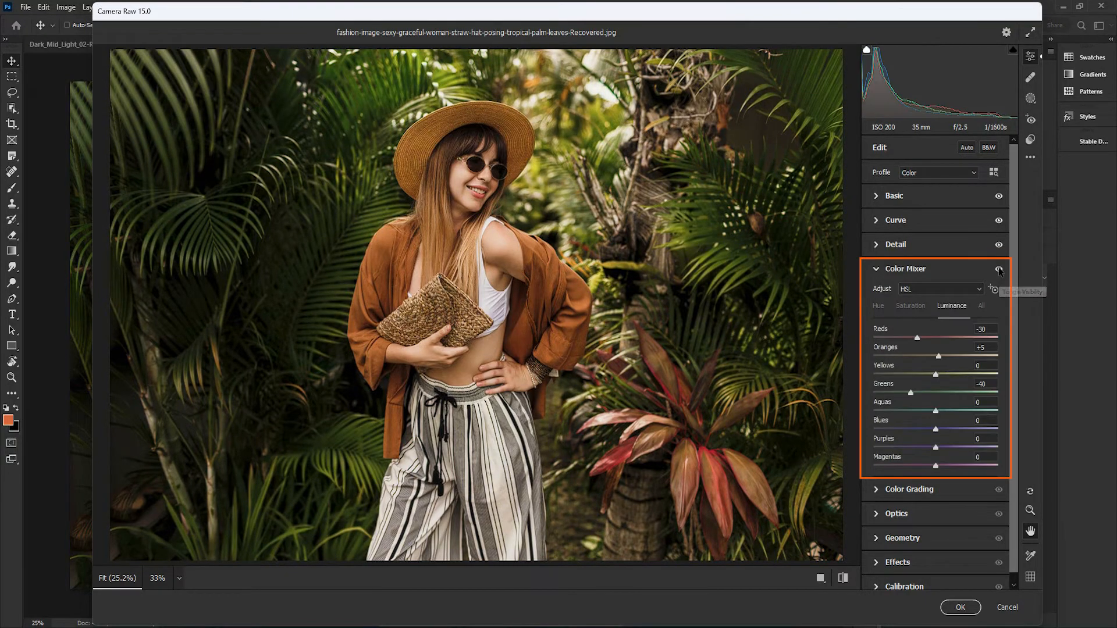
Step: Collapse the Color Mixer and set the Color Grading midtones to hue 50 and saturation 15
click(877, 269)
click(876, 294)
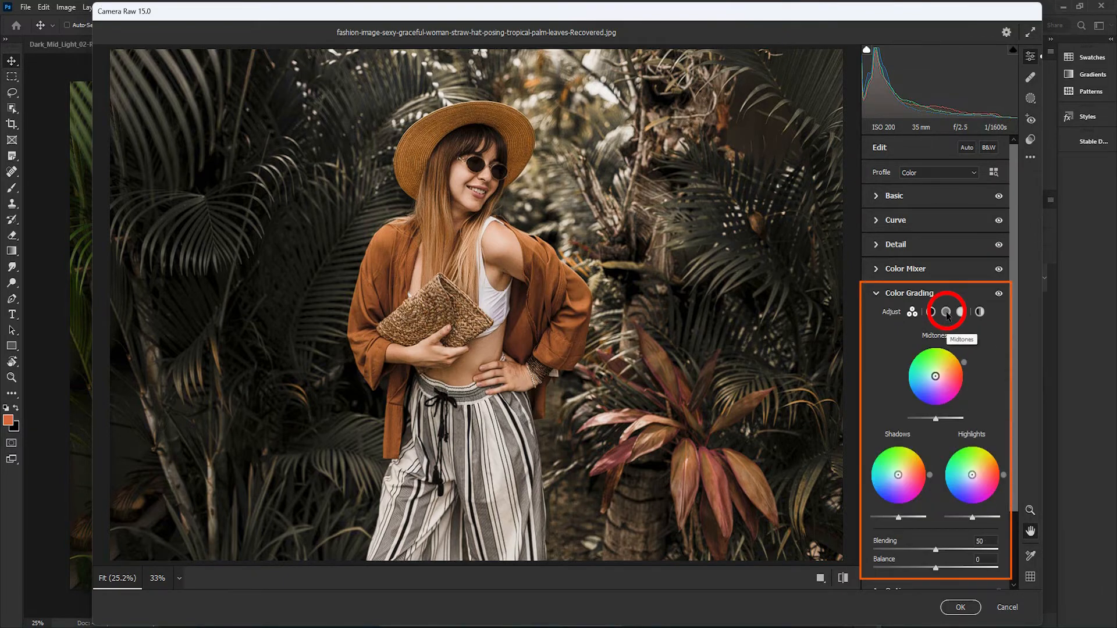
click(947, 313)
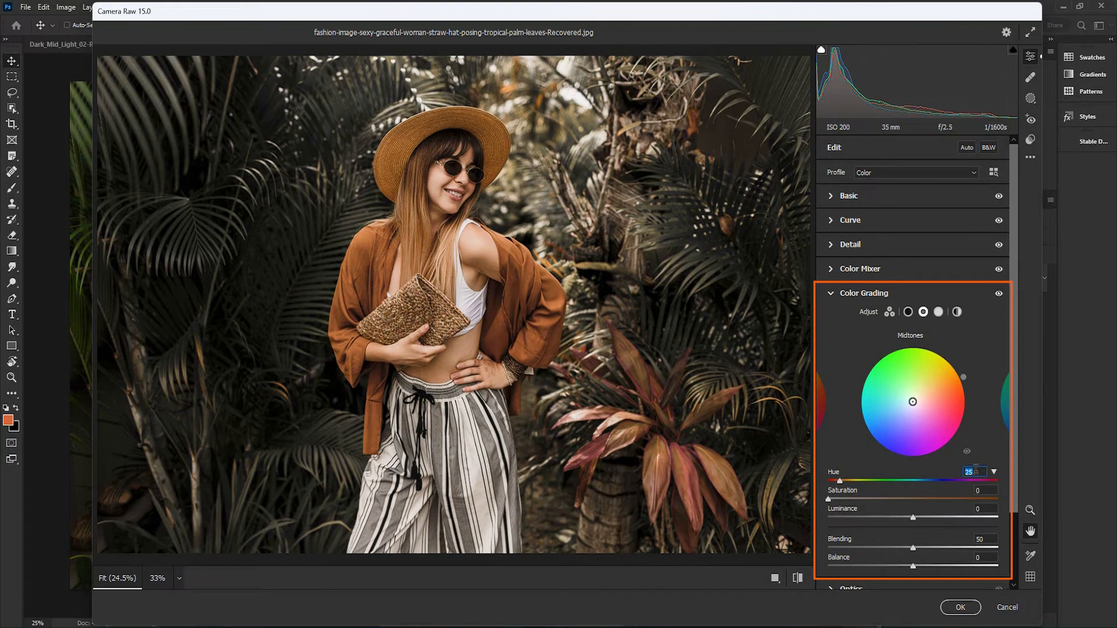
text(50)
key(Tab)
text(15)
key(Tab)
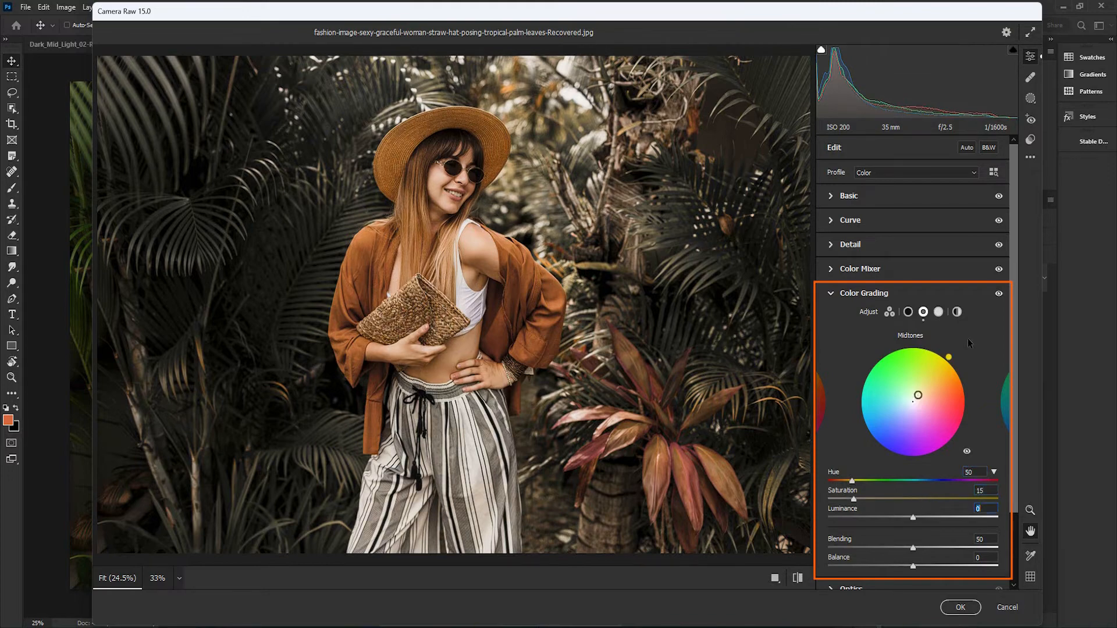
Step: Compare the photo with and without the Color Grading adjustments
click(999, 294)
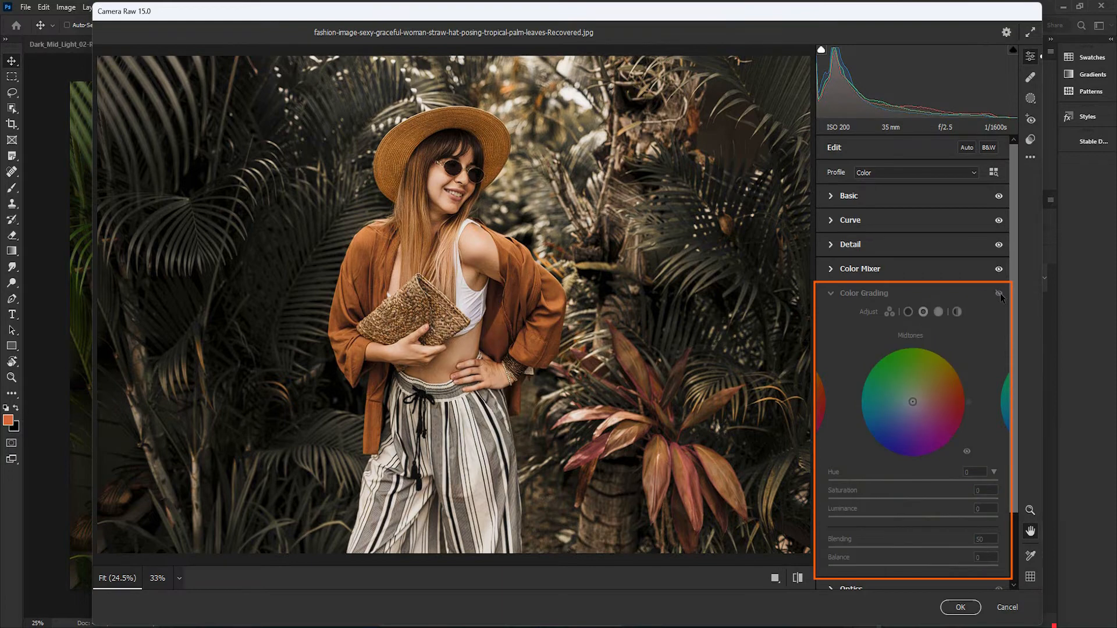
click(999, 294)
click(999, 294)
click(999, 294)
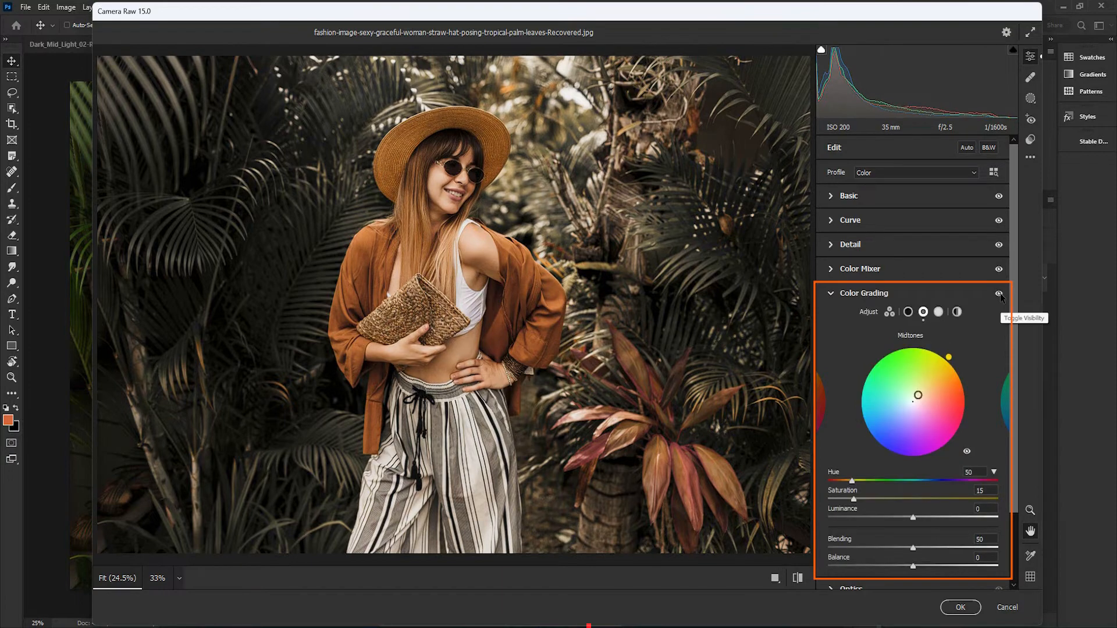
click(999, 294)
click(999, 294)
click(999, 294)
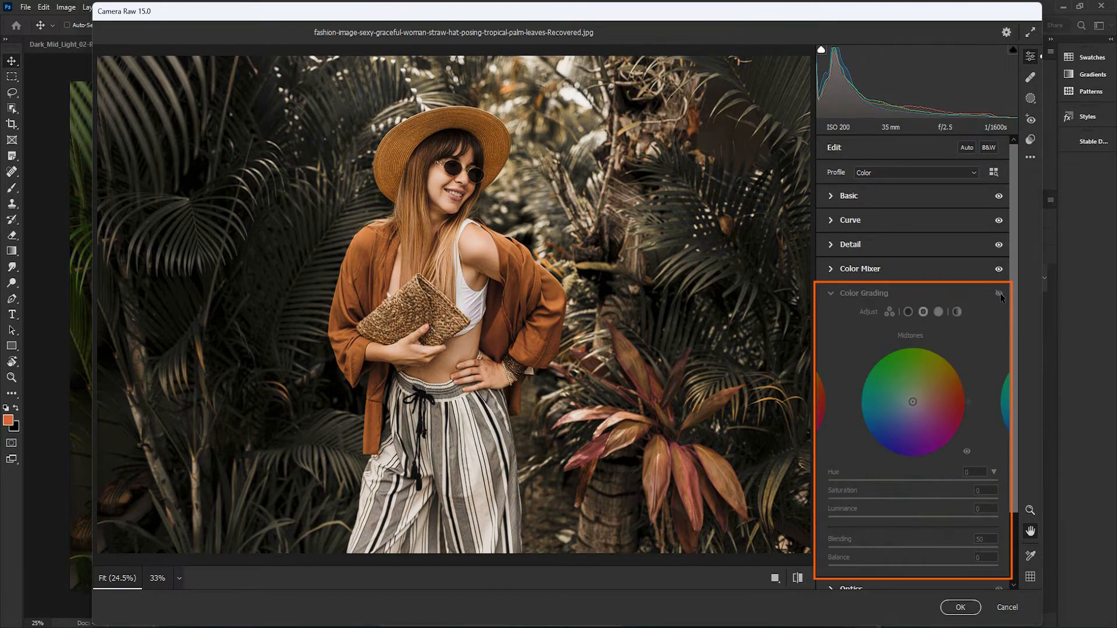
click(999, 294)
Step: Collapse Color Grading and set the Green Primary saturation to +20 in the Calibration adjustments
scroll(1000, 296, down, 3)
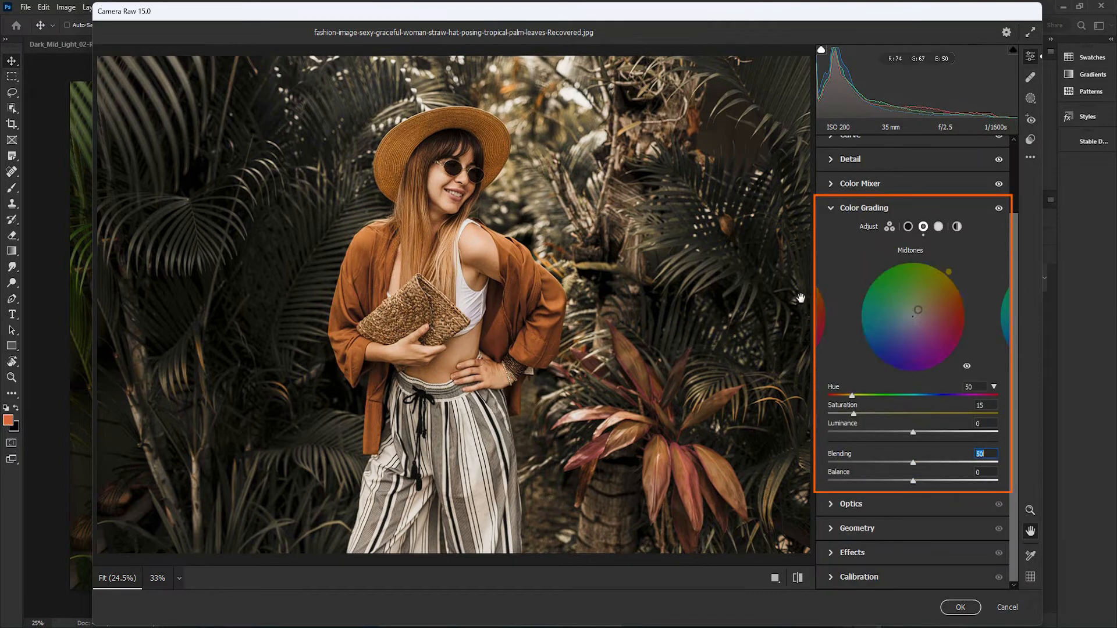
click(830, 208)
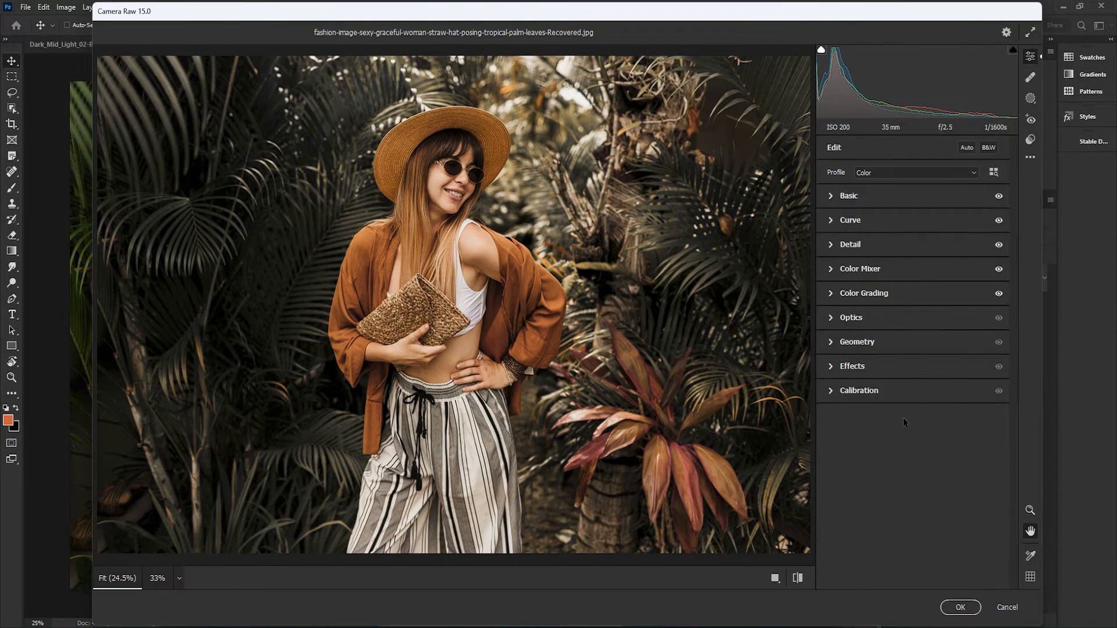
click(831, 393)
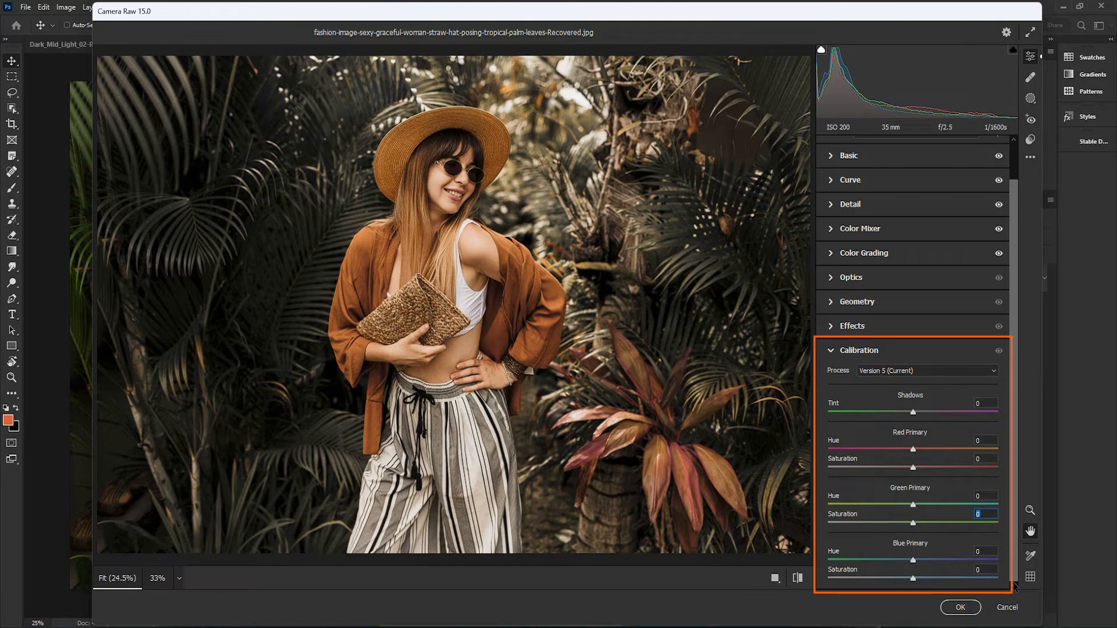
text(20)
key(Return)
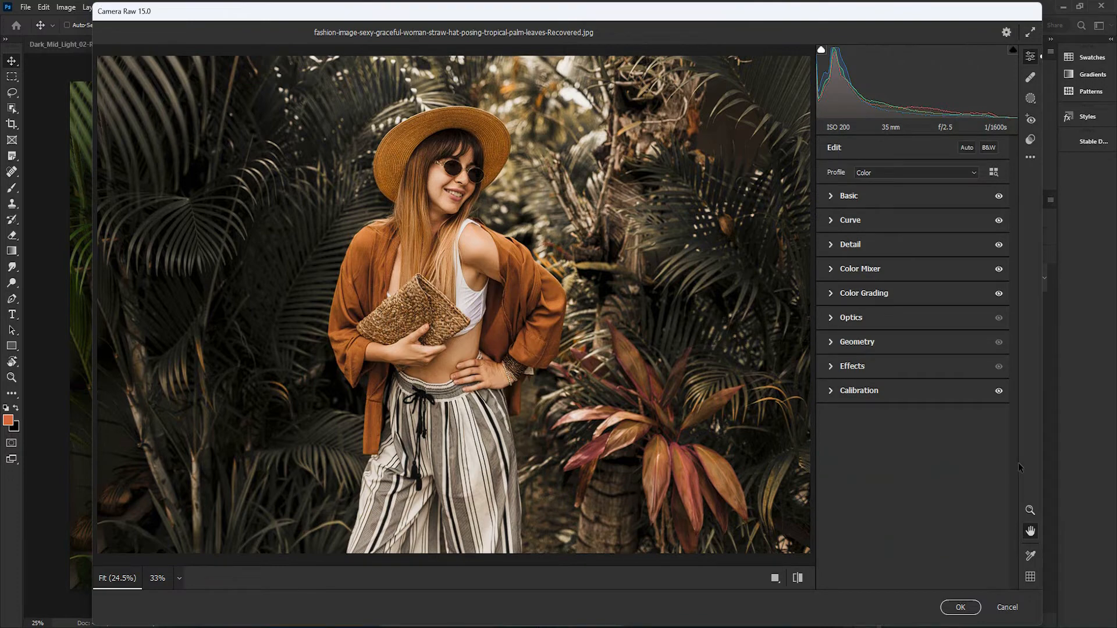
Step: Compare the fully graded photo with the original using the default and current settings views
key(p)
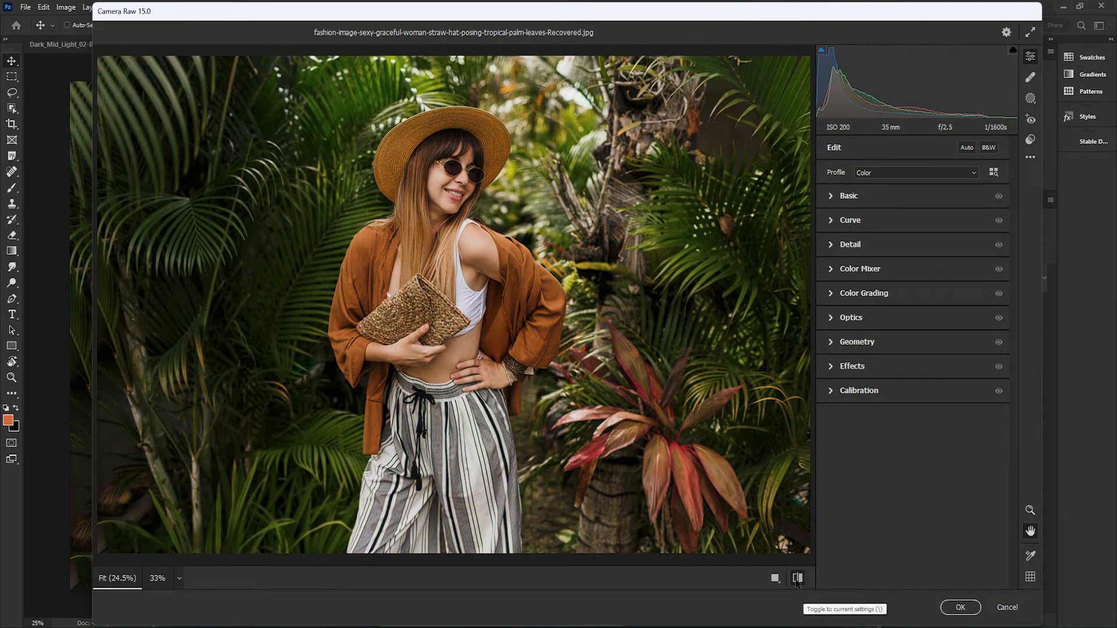
click(796, 578)
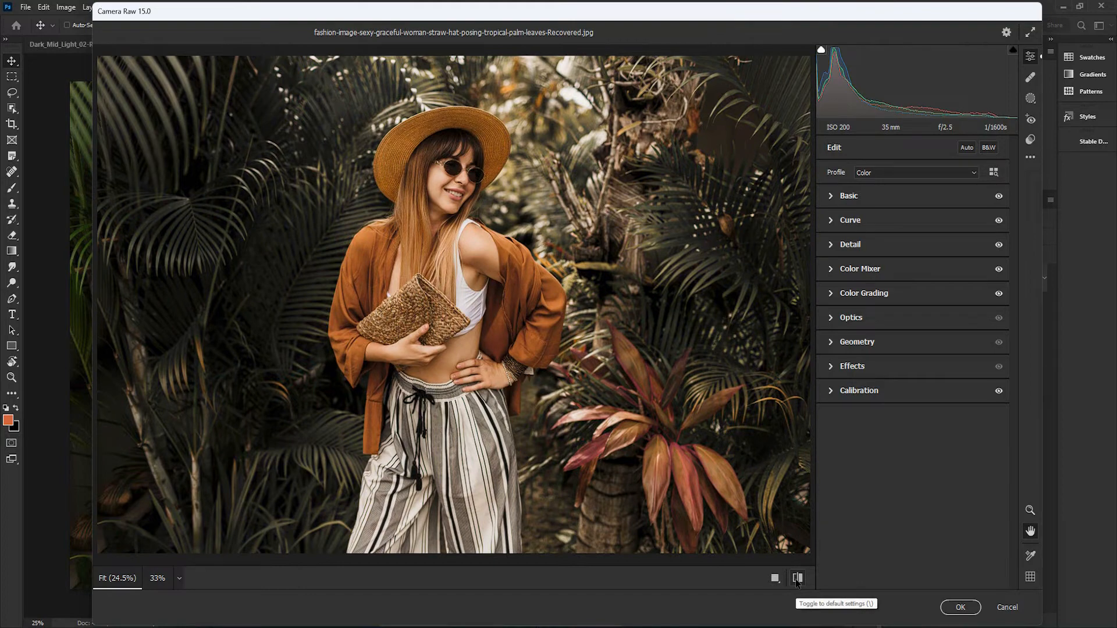
click(797, 579)
click(797, 578)
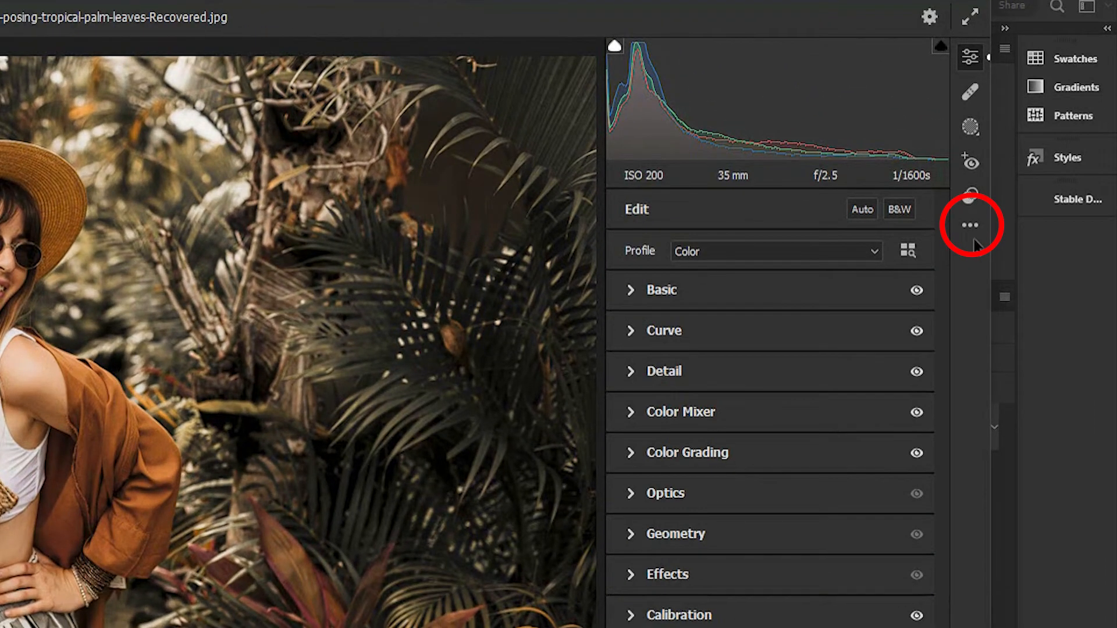
Step: Save the current settings as a user preset named "Creativedge Black & Orange New" and close the filter without applying the edits
click(969, 232)
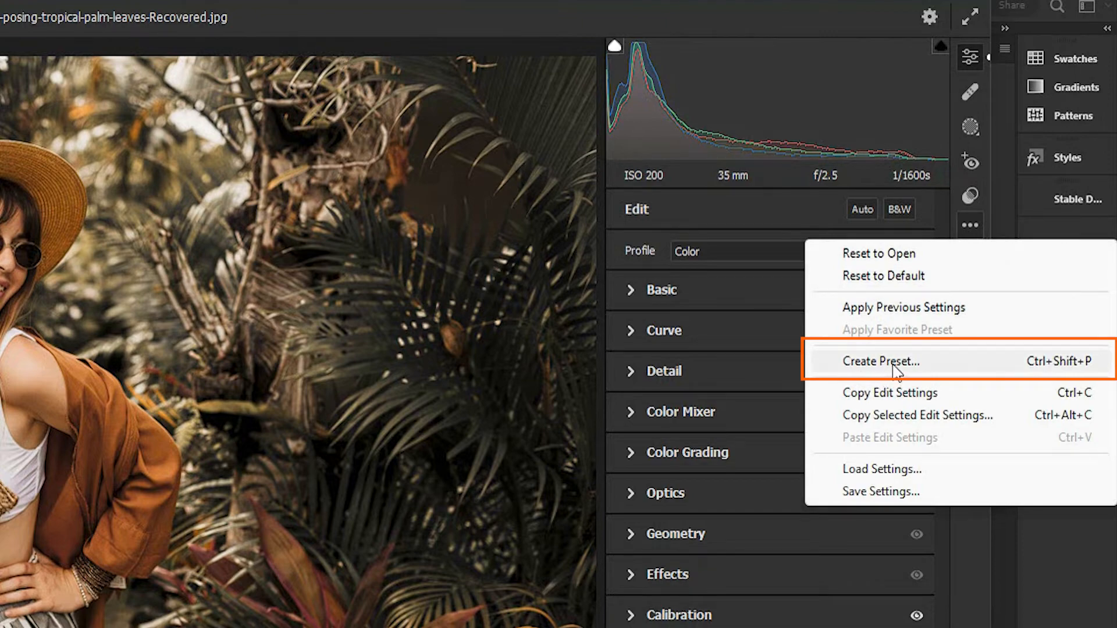
click(894, 367)
text(Creativedge Black & Orange New)
drag(529, 118, 697, 127)
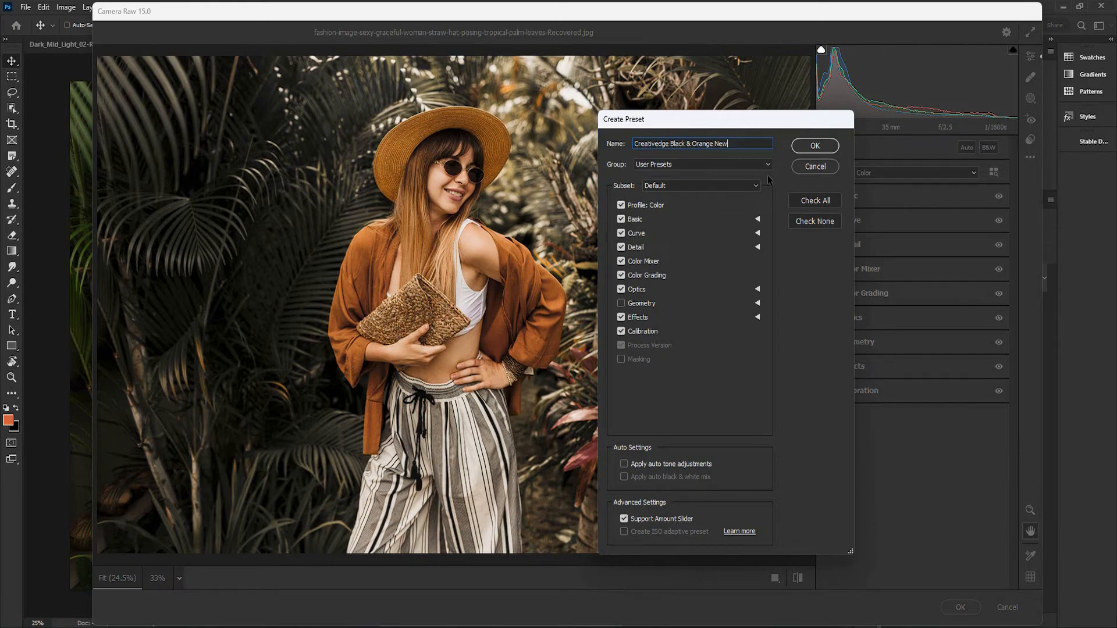
click(815, 149)
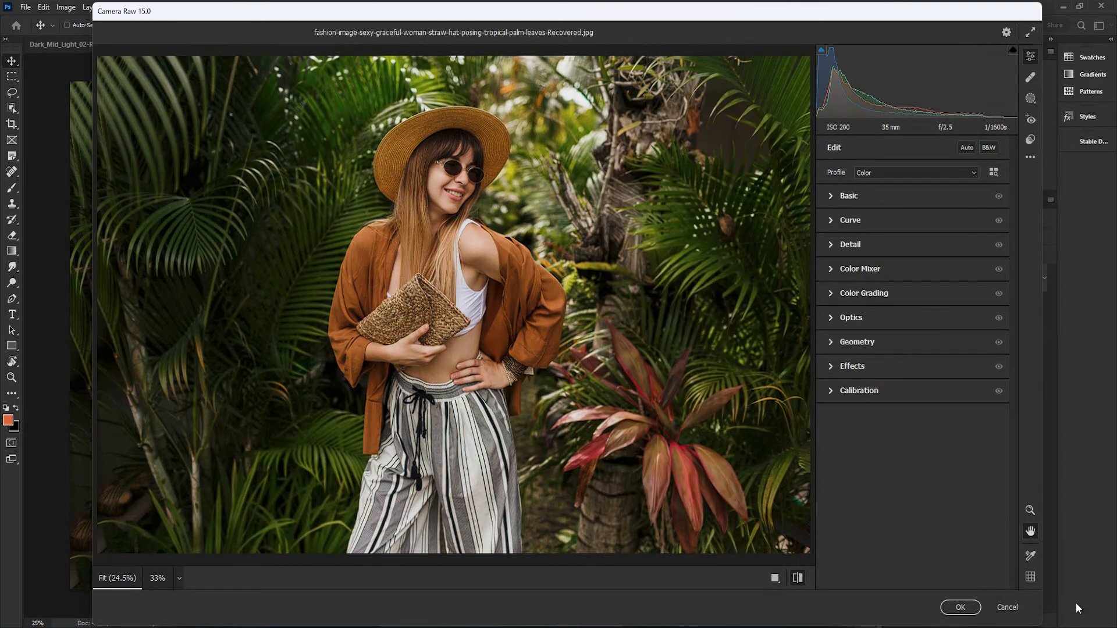
click(1009, 610)
click(599, 269)
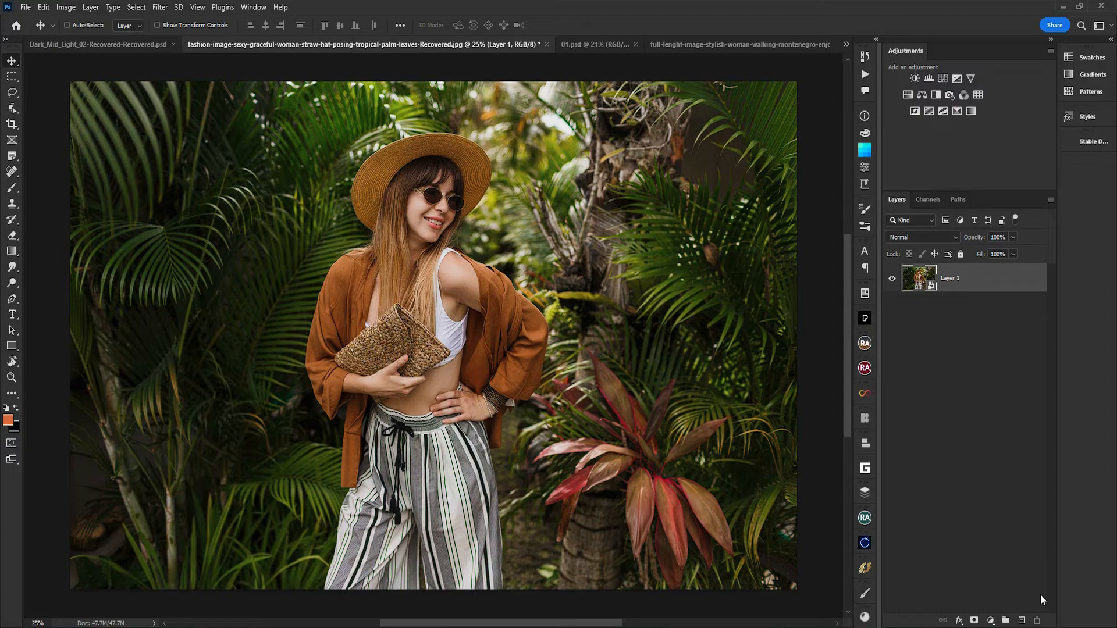
Step: Reopen the Camera Raw Filter on Layer 1 and preview the user preset "Creativedge Black & Orange New"
key(ctrl)
key(ctrl+shift+a)
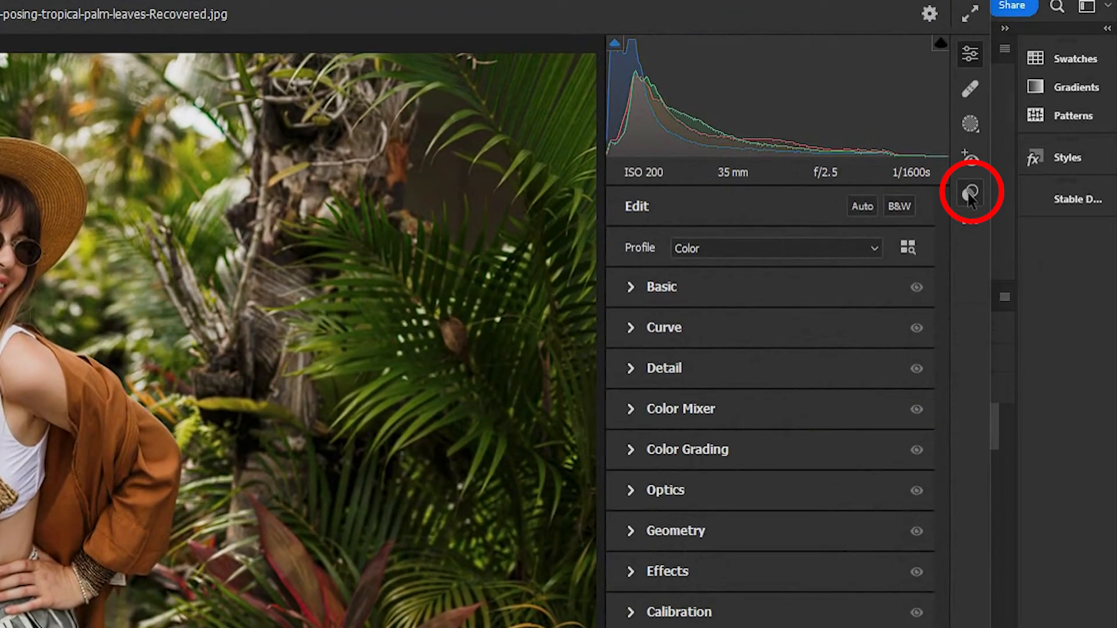
click(970, 195)
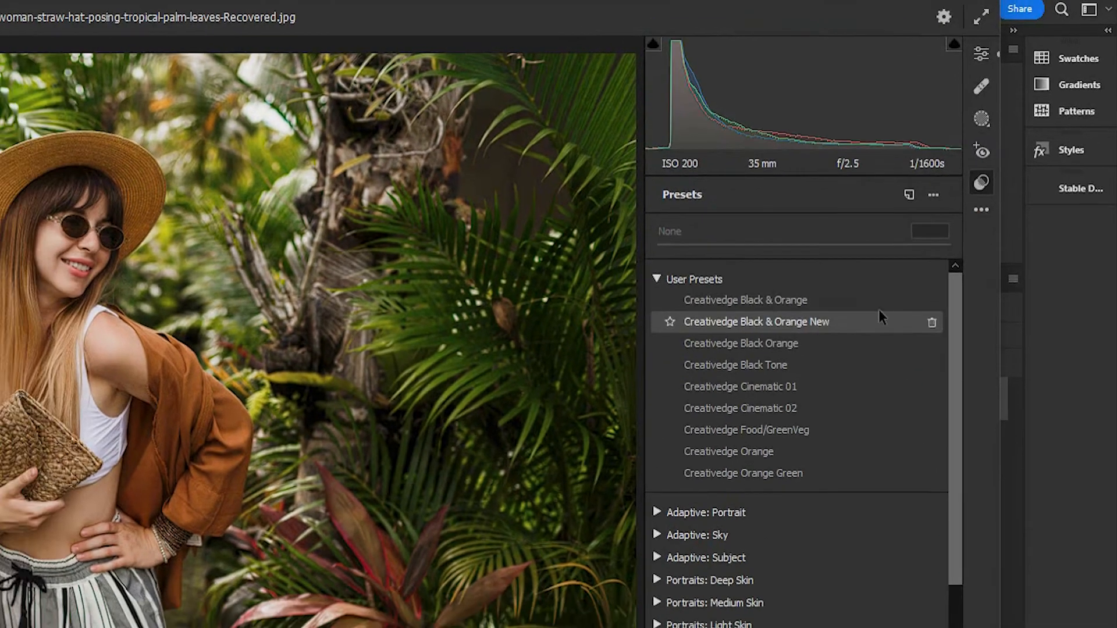
click(652, 344)
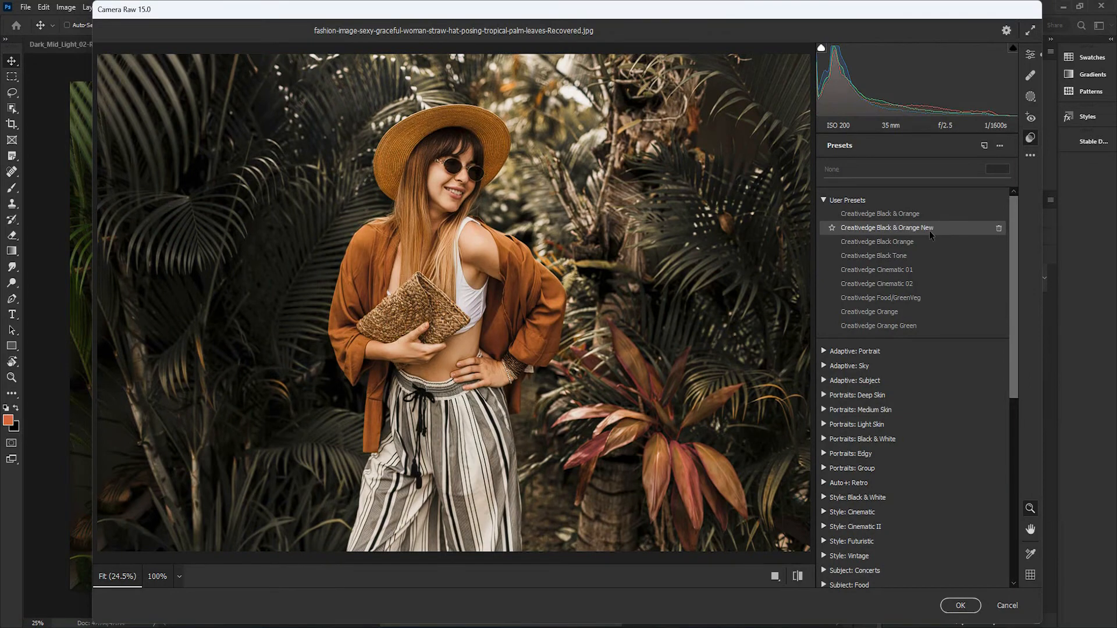
Step: Apply the user preset "Creativedge Black & Orange New" to the portrait and open its Basic edit adjustments
click(930, 230)
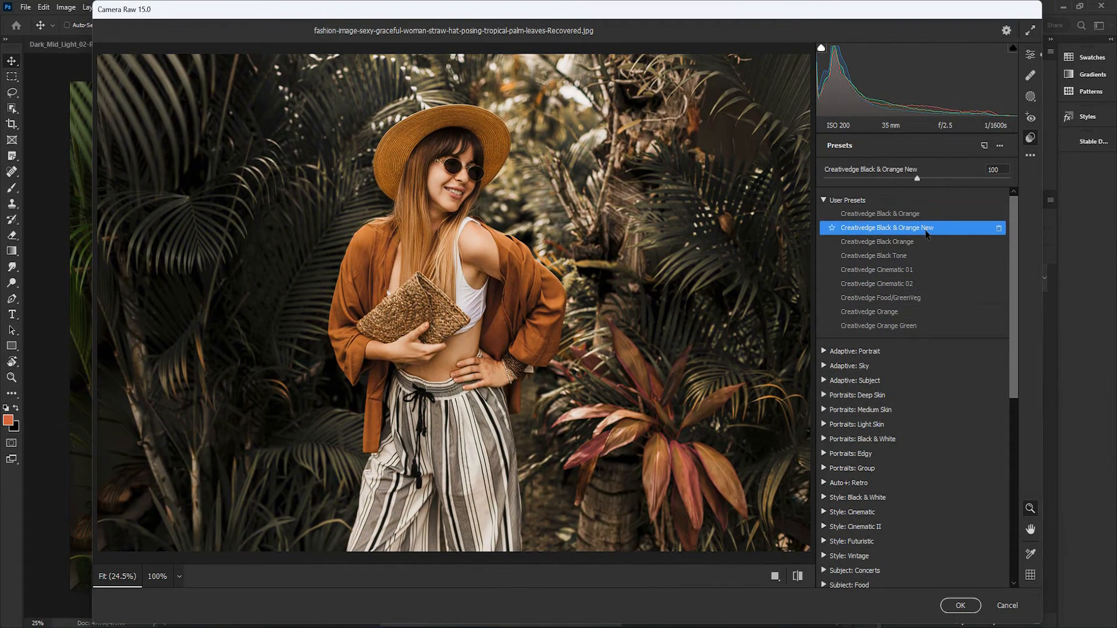
click(1030, 55)
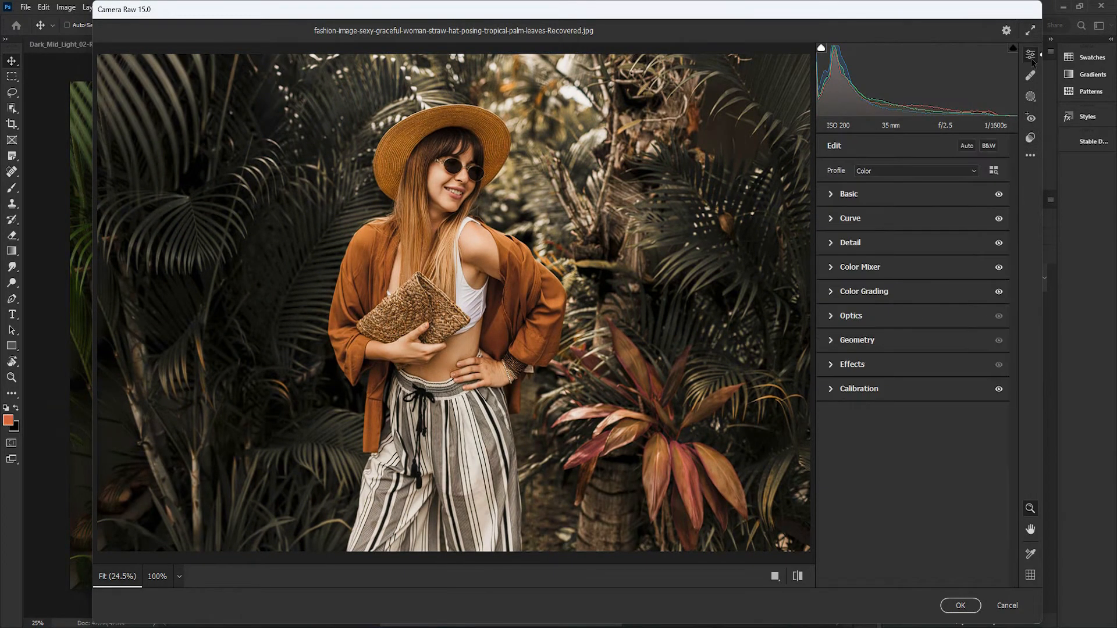
click(838, 200)
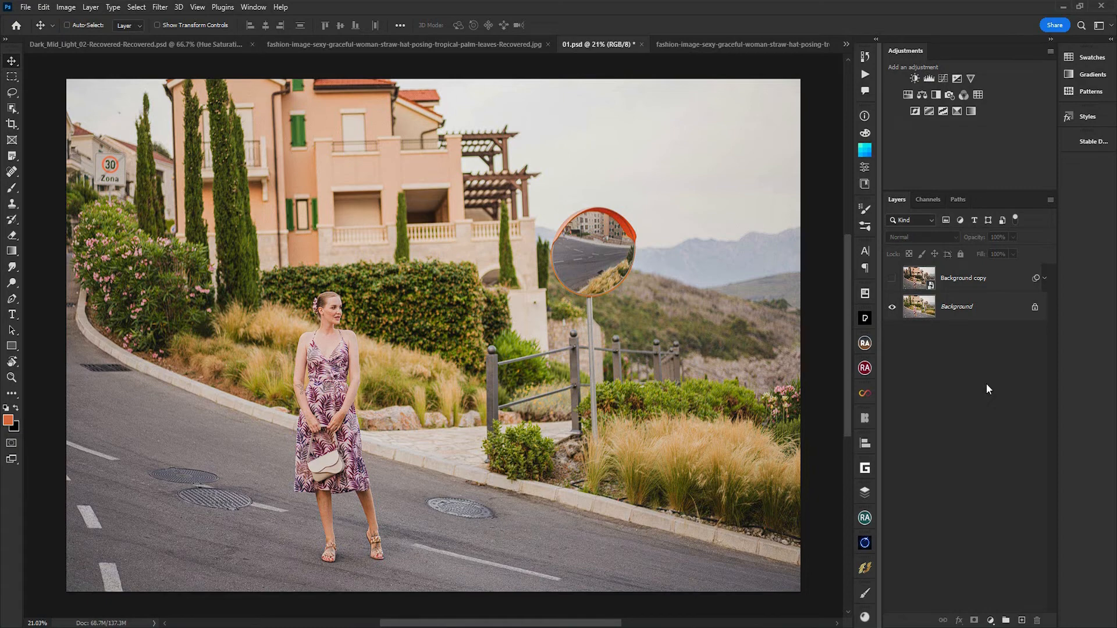
Step: Revert 01.psd to its single Background layer and duplicate that layer as a smart object
key(ctrl+z)
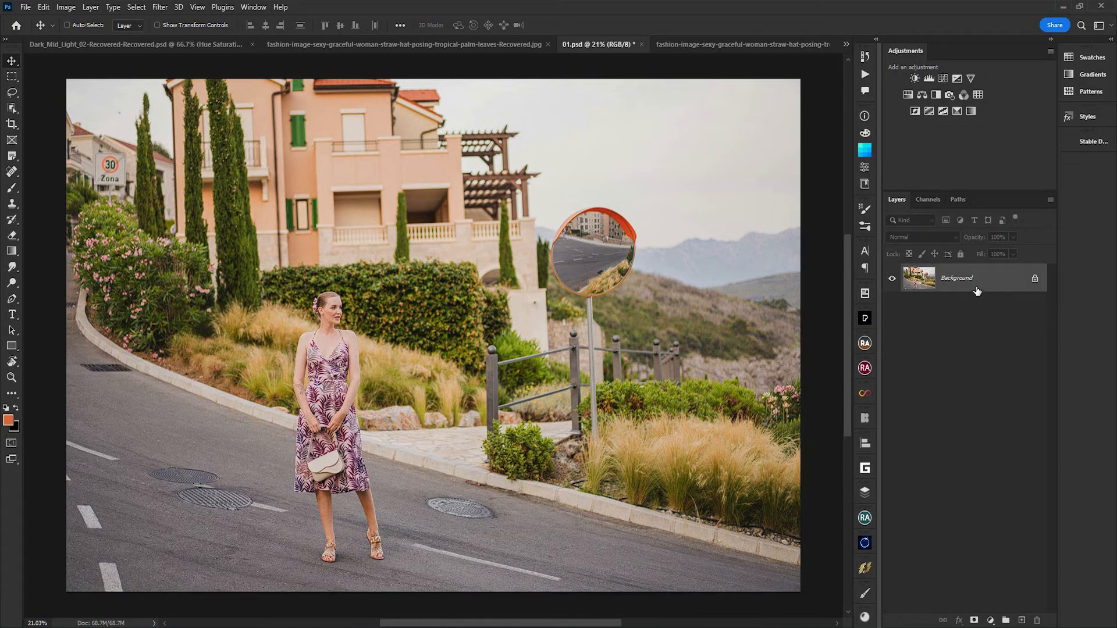
key(ctrl+j)
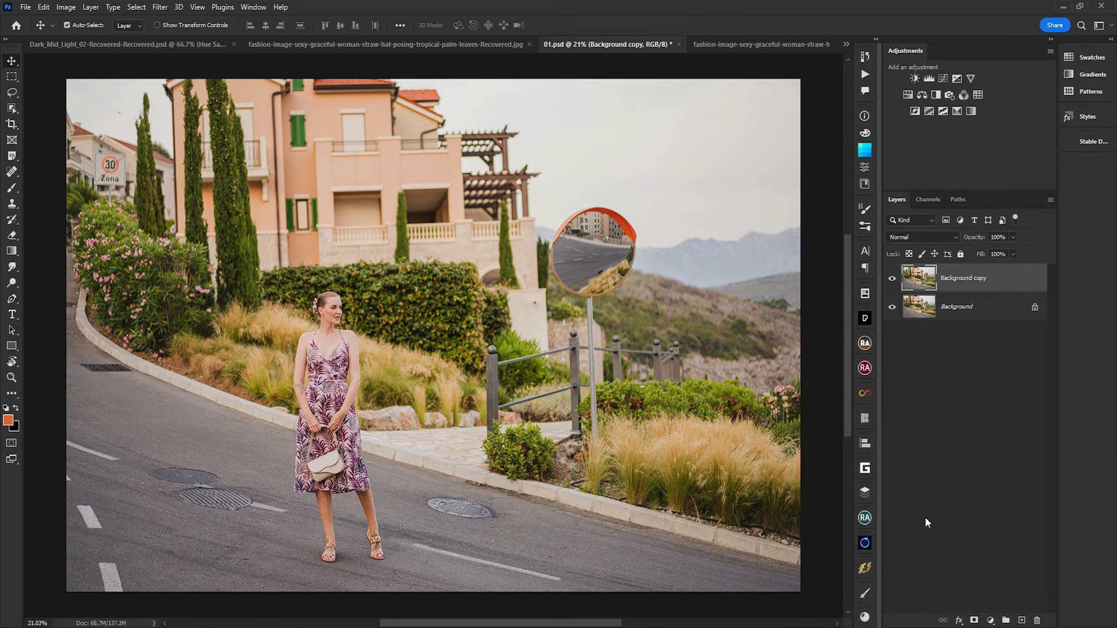
key(ctrl+alt+s)
Step: Apply the user preset "Creativedge Black Tone" to the Background copy layer with the Camera Raw Filter
key(ctrl+shift+a)
click(1030, 138)
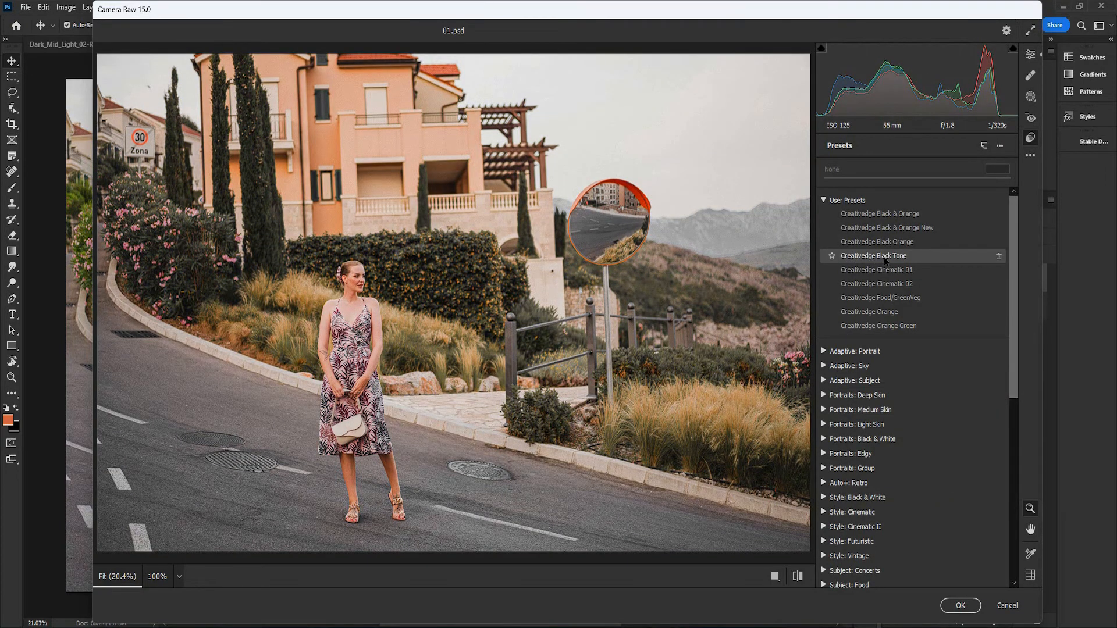
click(885, 261)
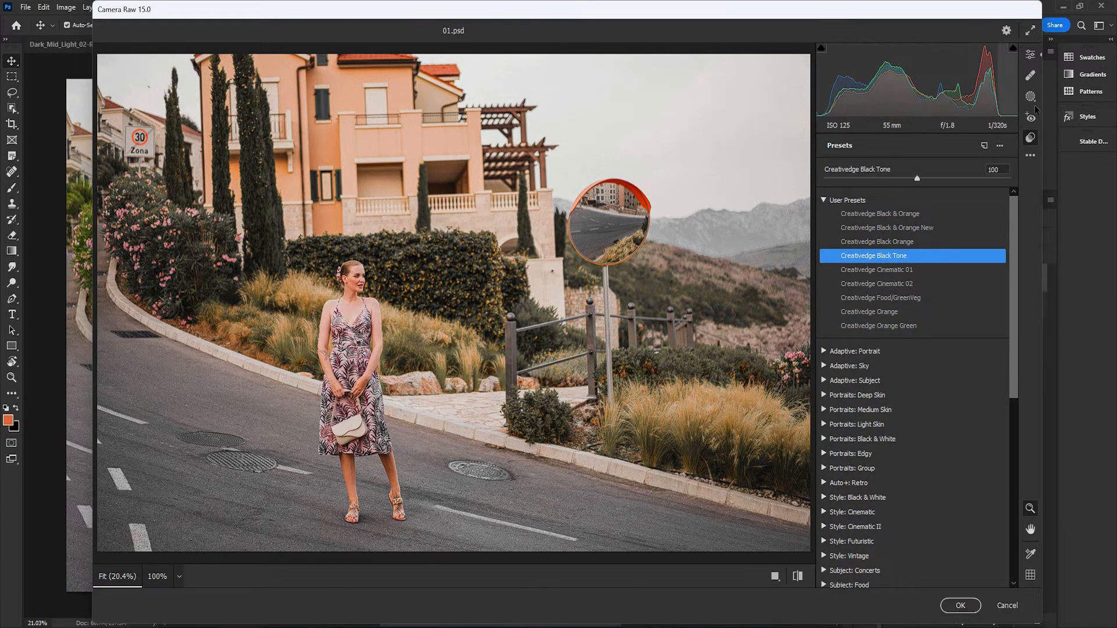
click(961, 606)
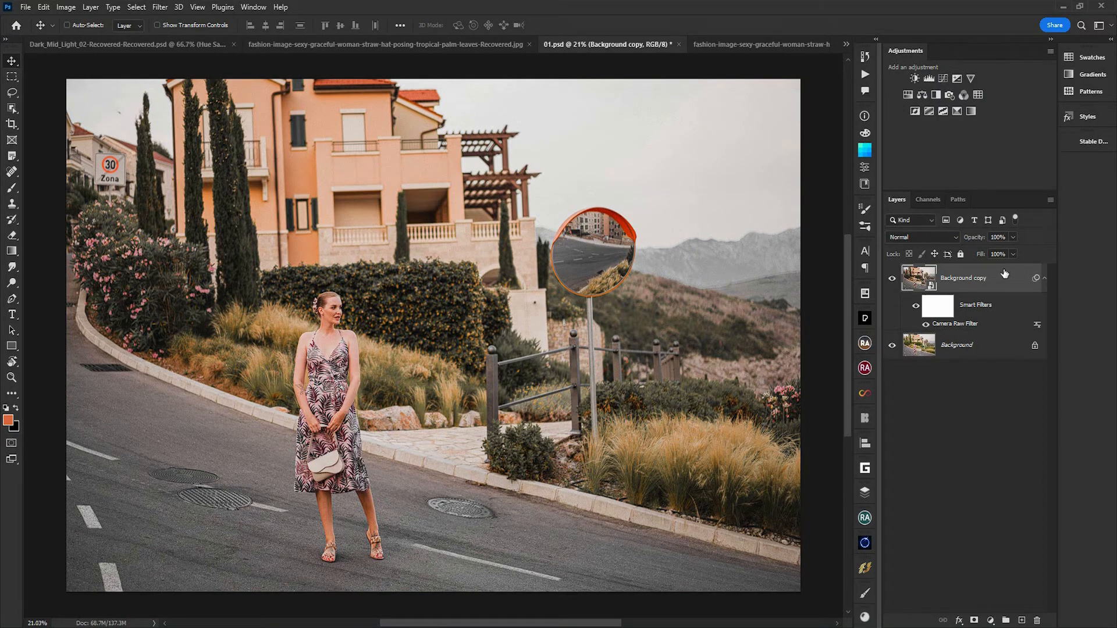
Step: Collapse the smart filter list of Background copy and set the layer's opacity to 65%
click(1044, 278)
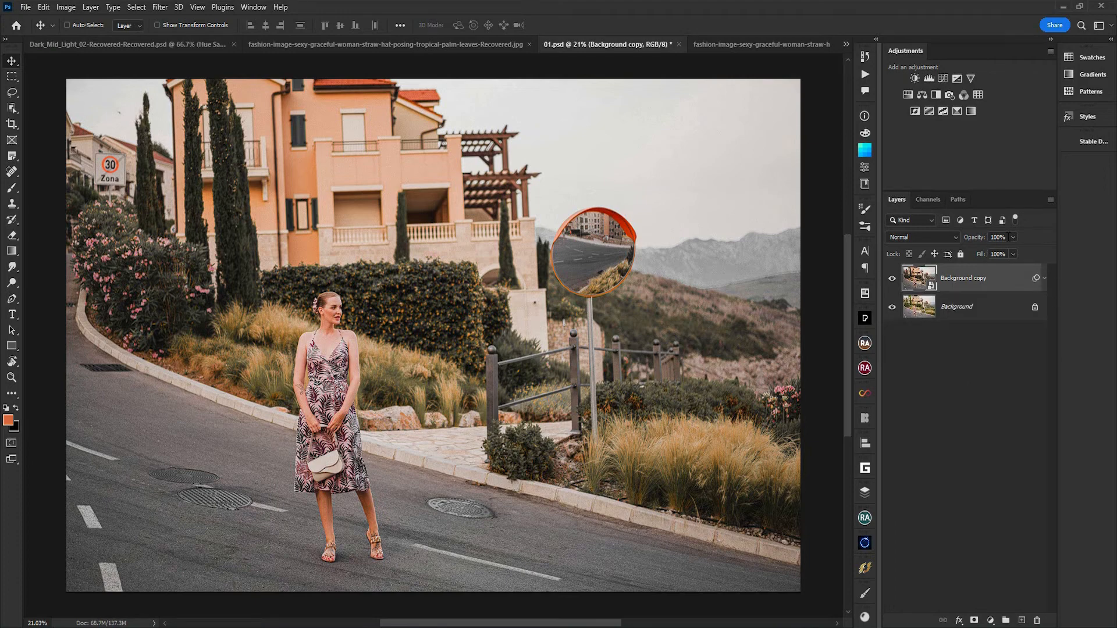
key(Return)
text(65)
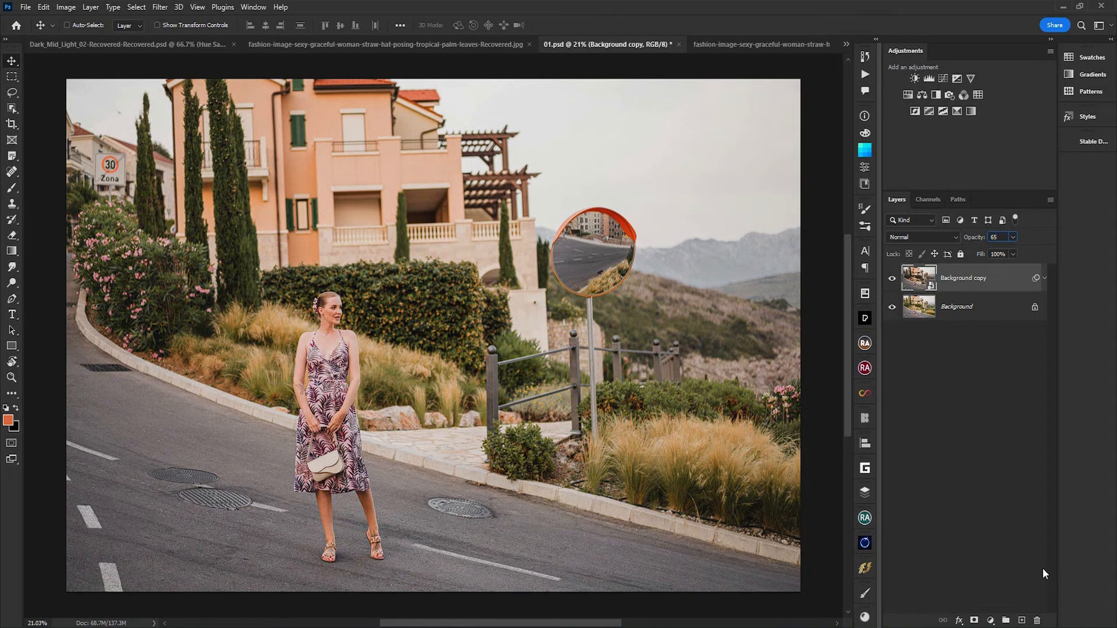
key(Return)
Step: Compare the street photo before and after the grade by toggling the visibility of Background copy
click(893, 279)
click(893, 280)
click(893, 279)
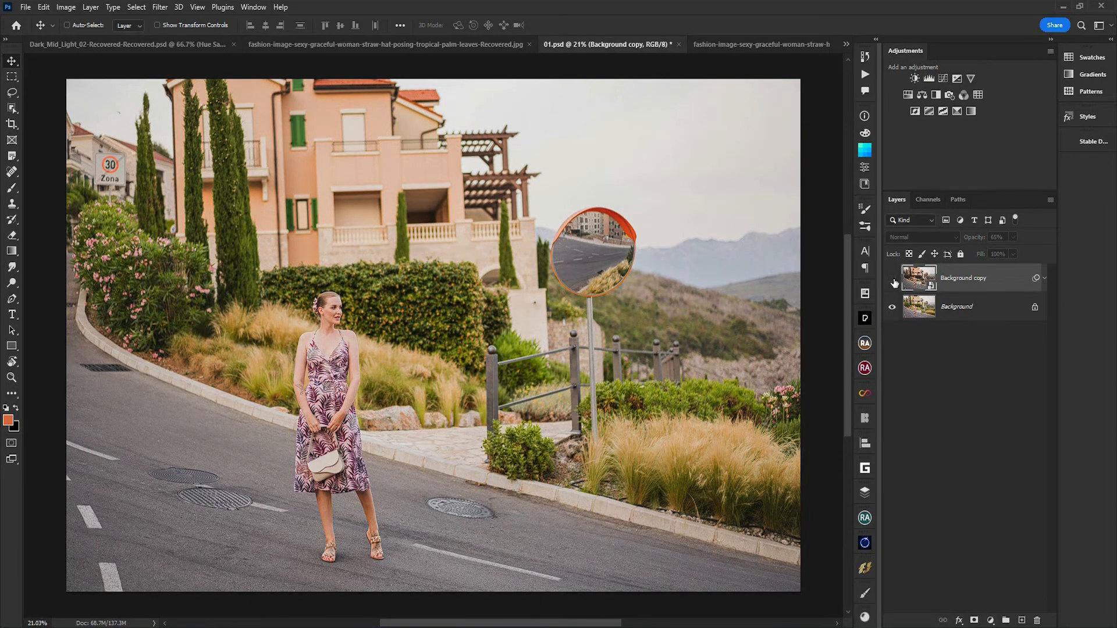
click(893, 279)
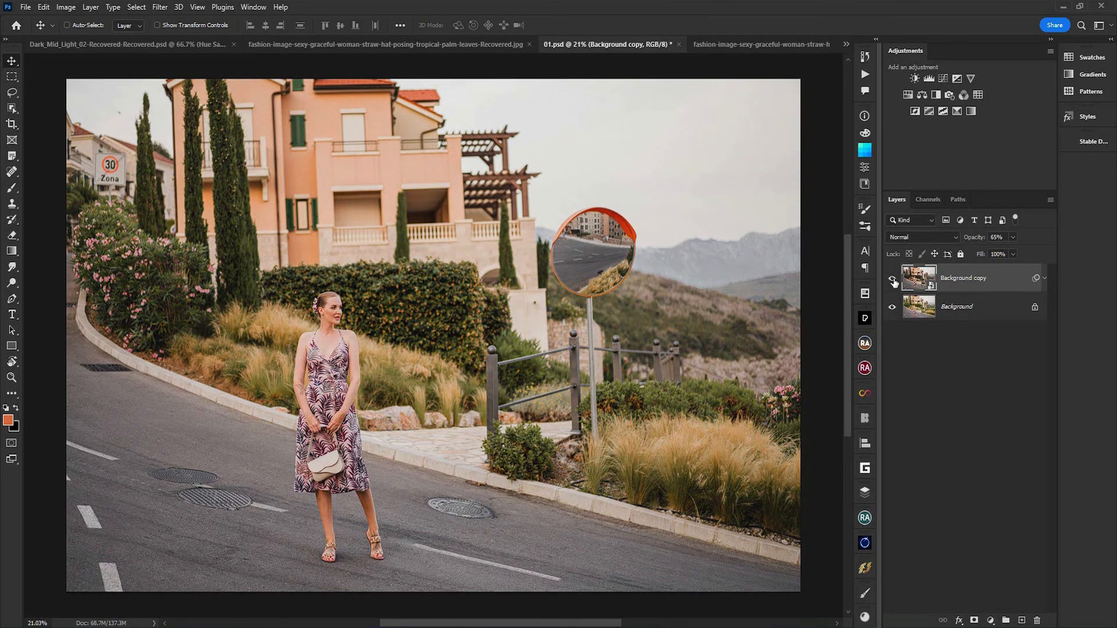
Step: Switch to the tropical portrait document and open the Camera Raw Filter's masking options for its layer
key(ctrl+shift+Tab)
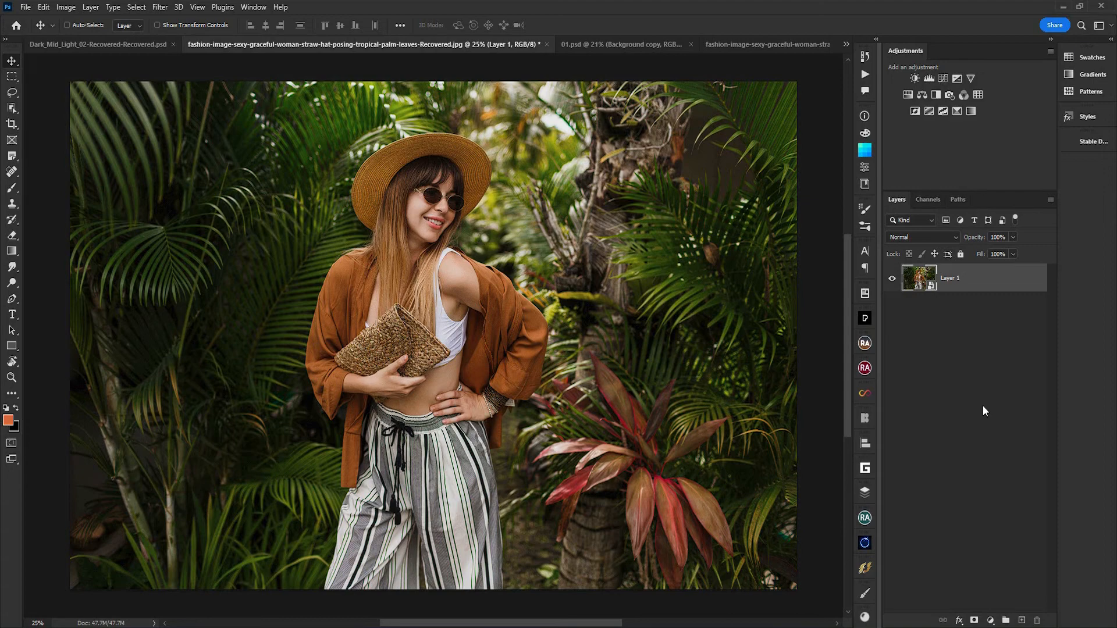
key(ctrl)
key(ctrl+shift+a)
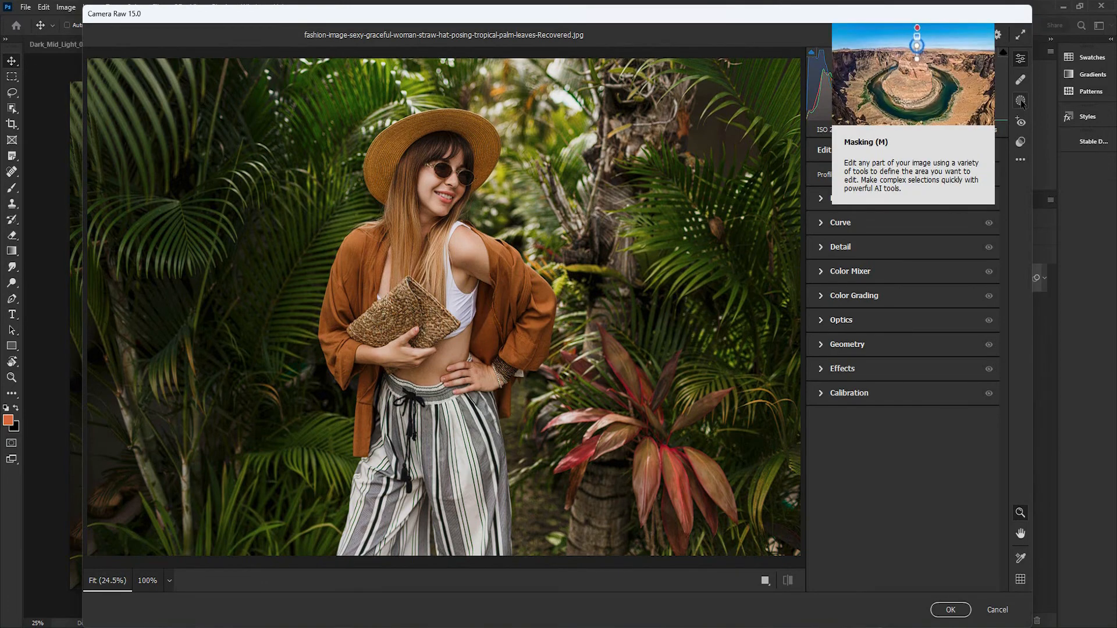
click(1021, 101)
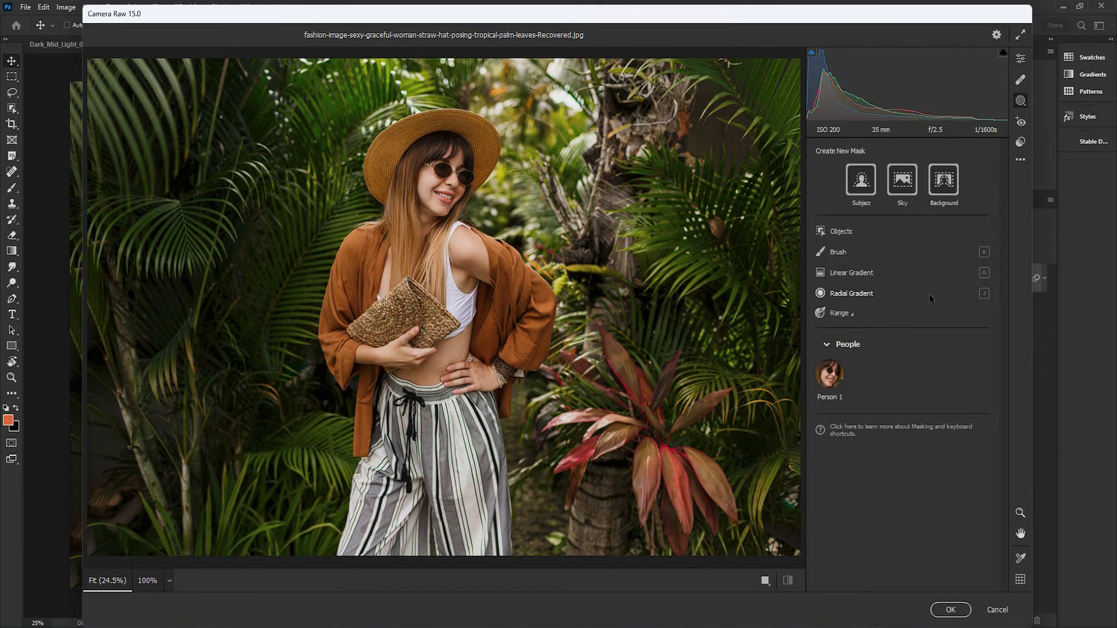
Step: Try a Subject mask with raised exposure on the woman and delete the mask
click(861, 179)
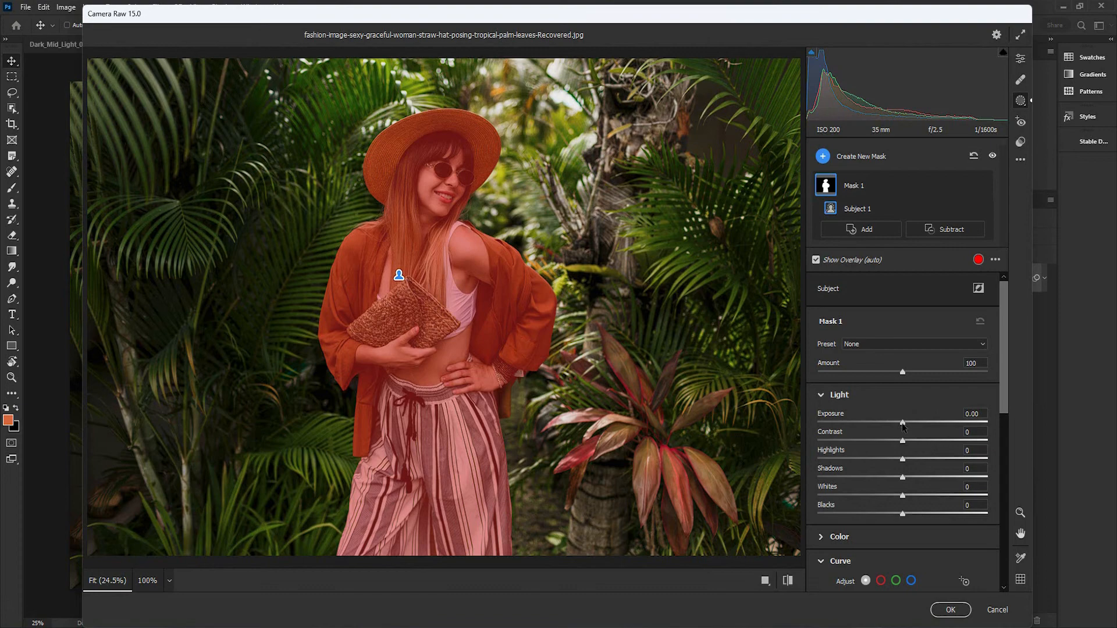
mouse_move(902, 427)
mouse_down()
mouse_move(882, 428)
mouse_move(915, 424)
mouse_up()
key(Delete)
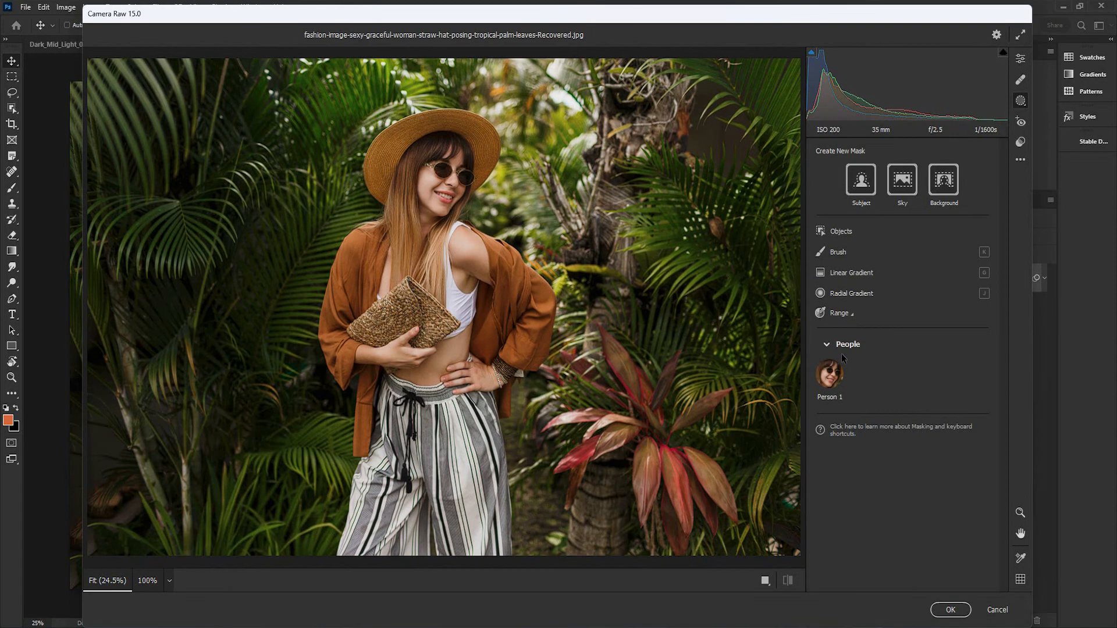
Step: View the person mask options for Person 1 with Entire Person selected
click(830, 374)
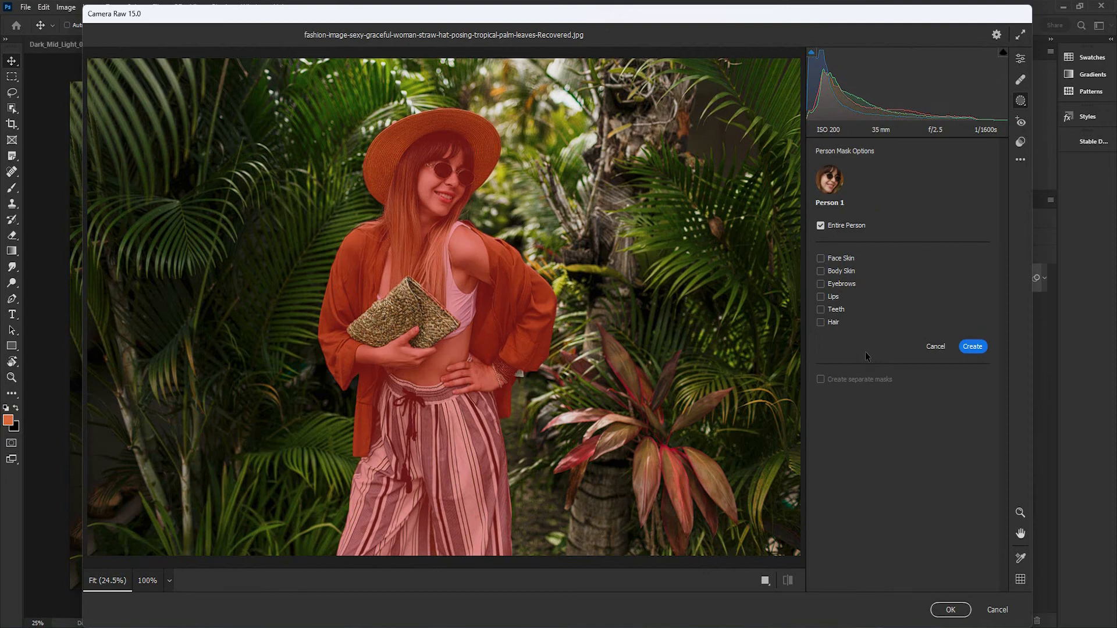
key(ctrl+alt+0)
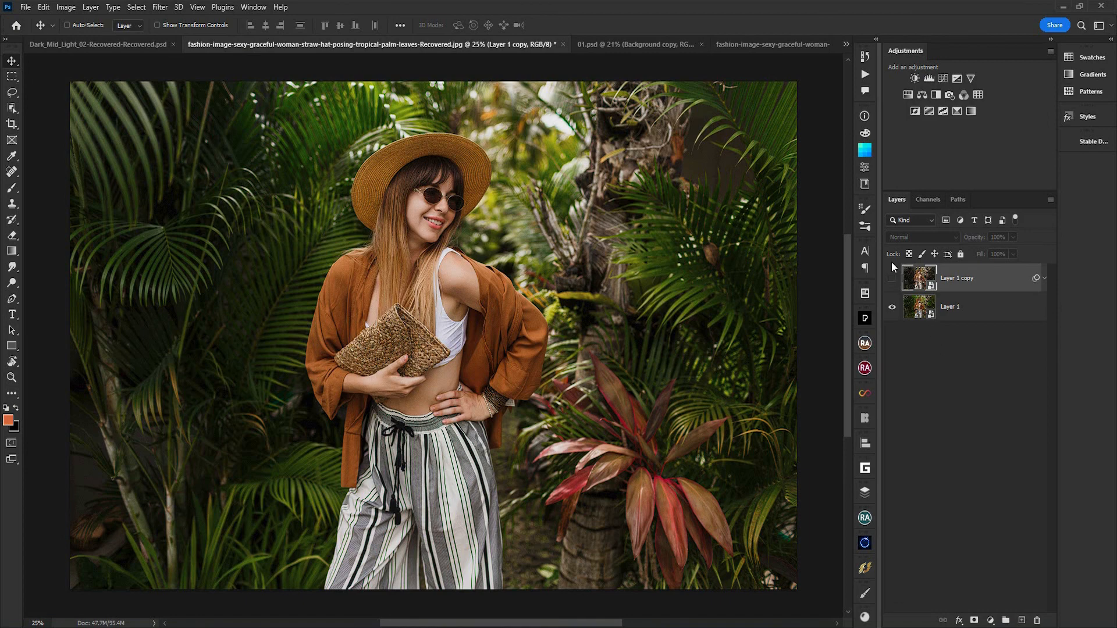
Step: Show the graded Layer 1 copy above the original portrait to compare the two
click(892, 279)
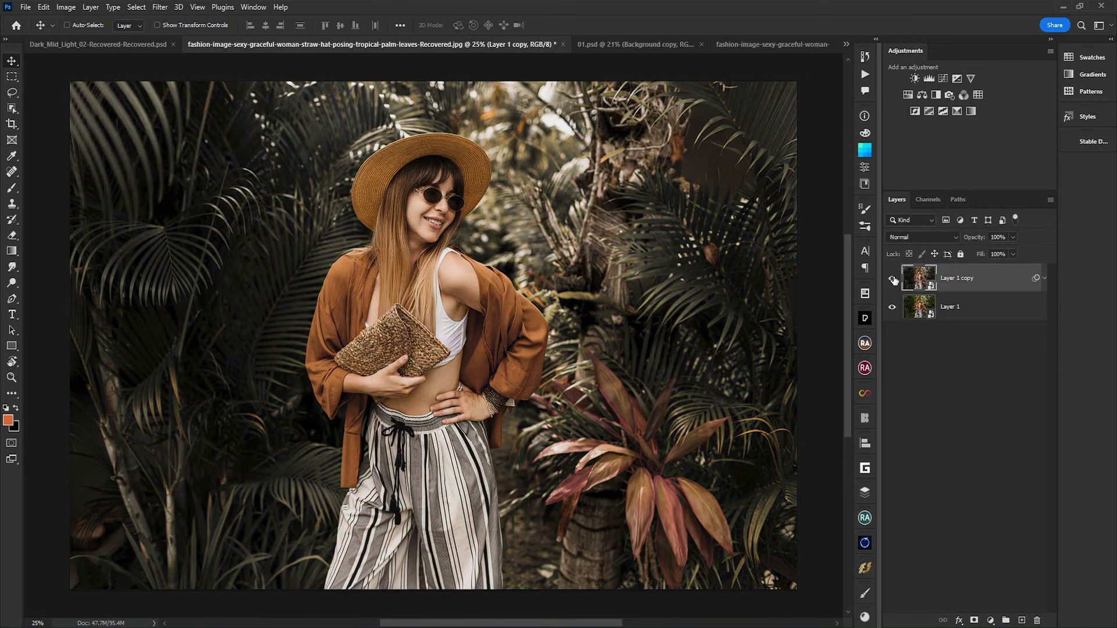